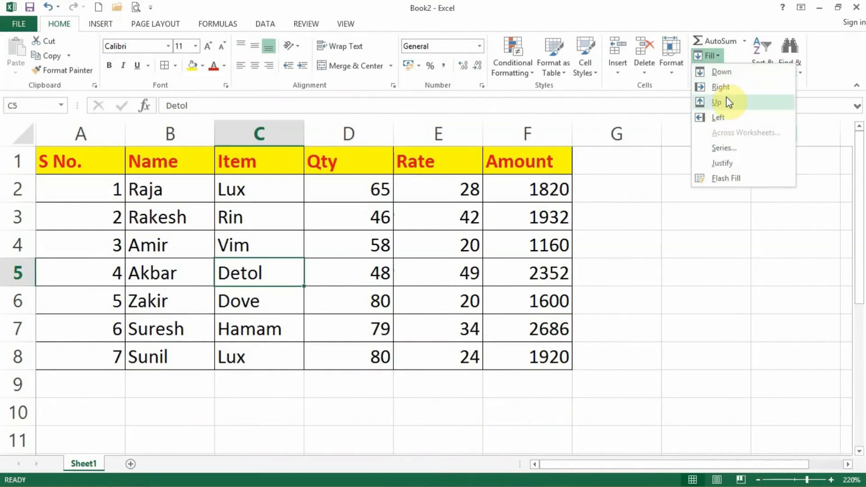
pyautogui.click(521, 247)
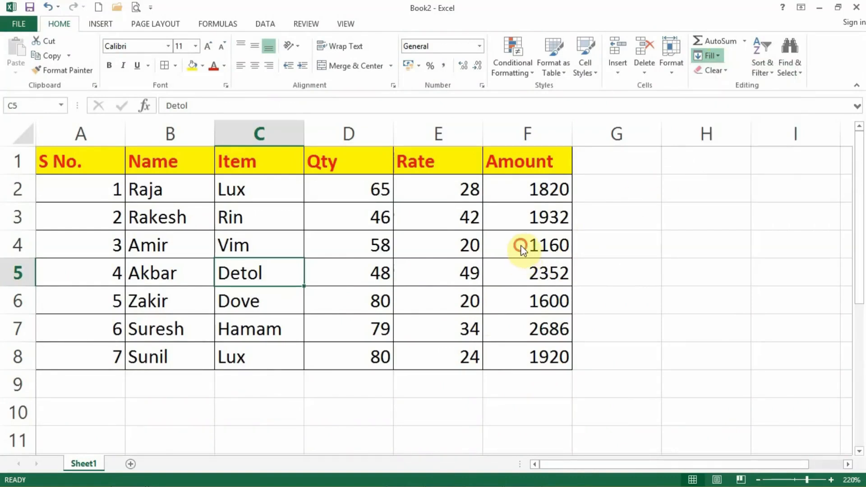
pyautogui.click(535, 164)
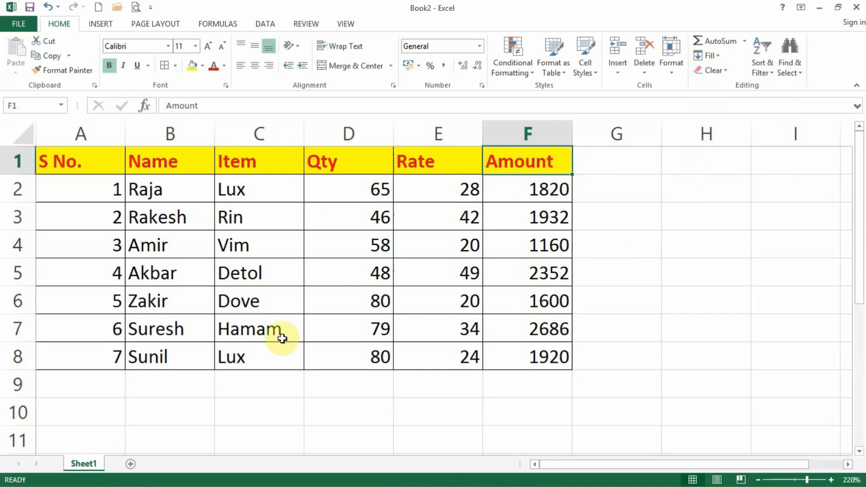
pyautogui.click(248, 354)
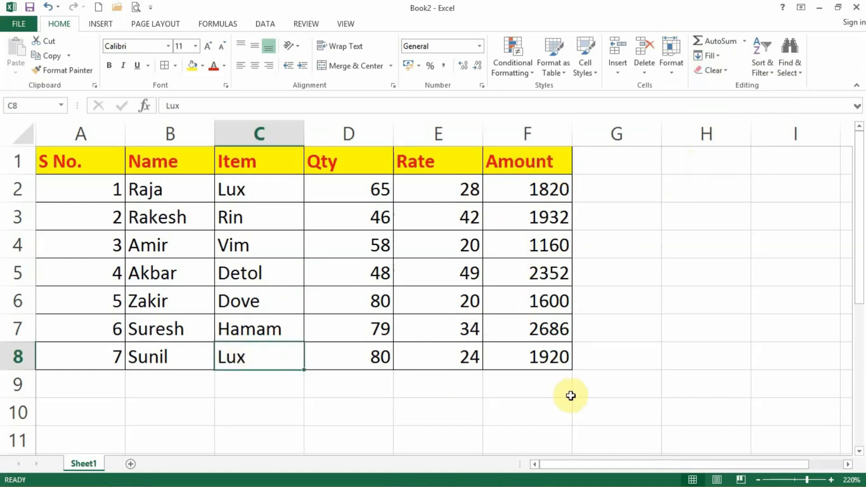
# Enter 20 in cell H4 and copy it down through H9 and up through H1
pyautogui.click(671, 246)
pyautogui.write('20')
pyautogui.press('Return')
pyautogui.click(685, 246)
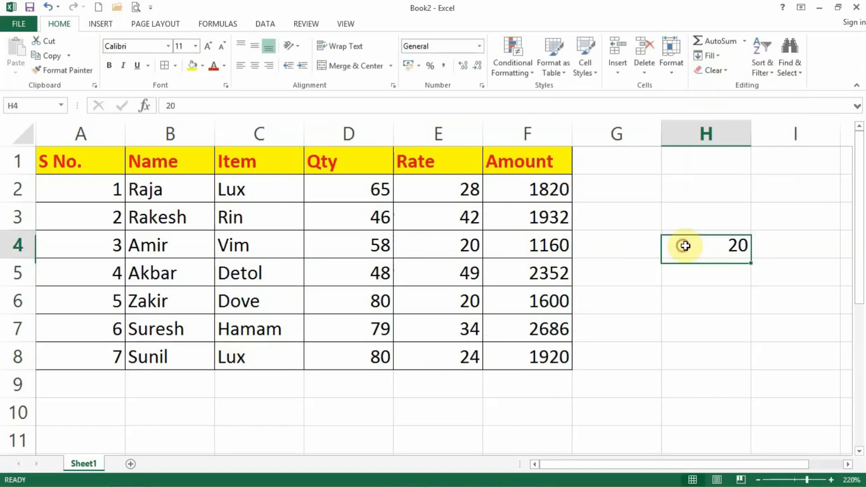
pyautogui.moveTo(751, 260); pyautogui.dragTo(741, 401)
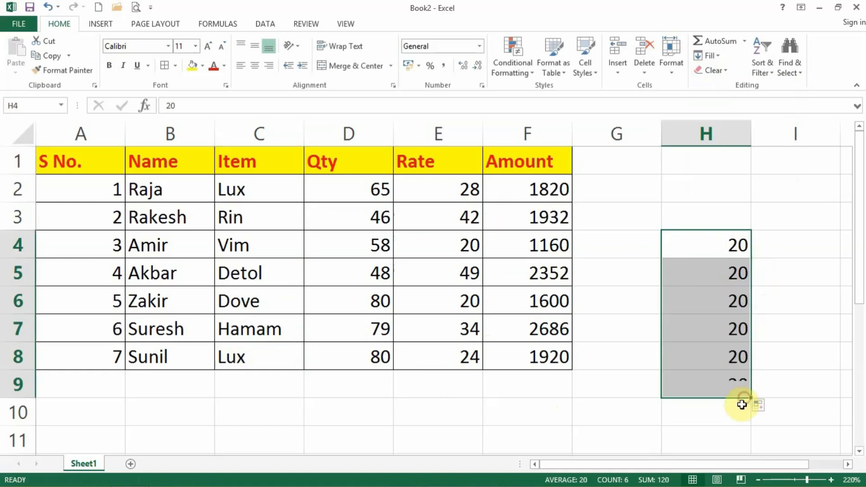
pyautogui.click(742, 245)
pyautogui.moveTo(751, 258); pyautogui.dragTo(756, 152)
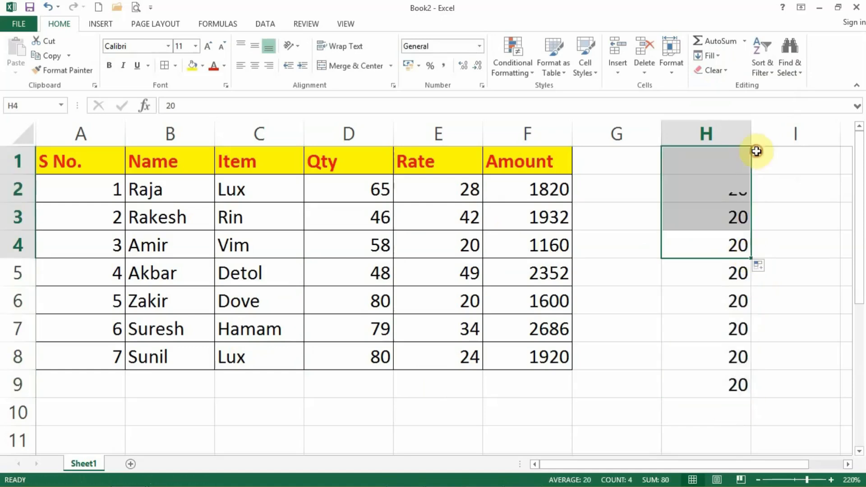
# Use the Fill command to copy the value of H4 left into G4 and right into I4
pyautogui.moveTo(719, 244); pyautogui.dragTo(624, 244)
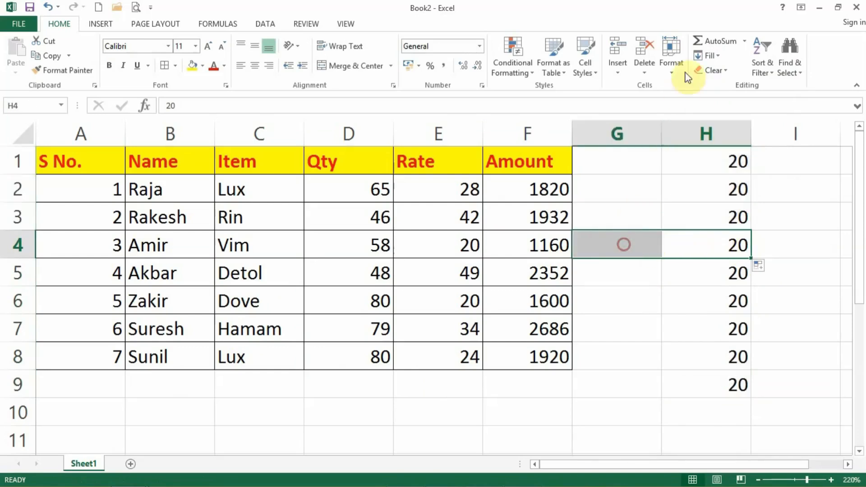
pyautogui.click(706, 55)
pyautogui.click(721, 121)
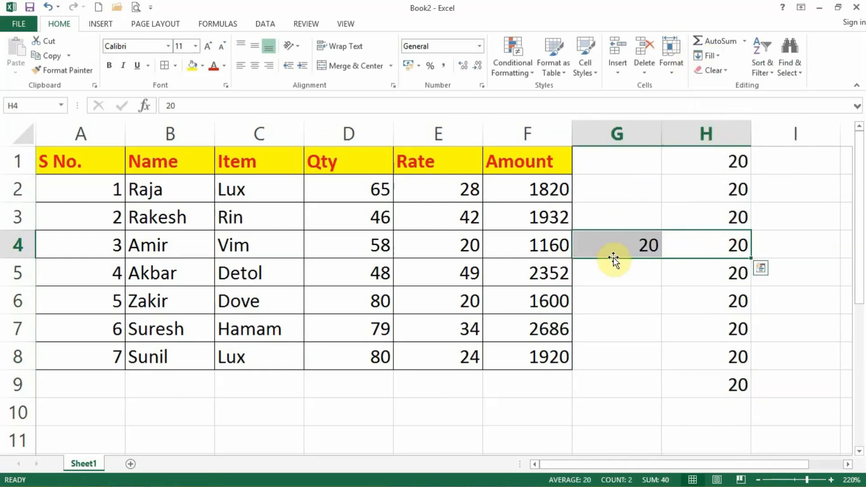
pyautogui.moveTo(692, 245); pyautogui.dragTo(785, 245)
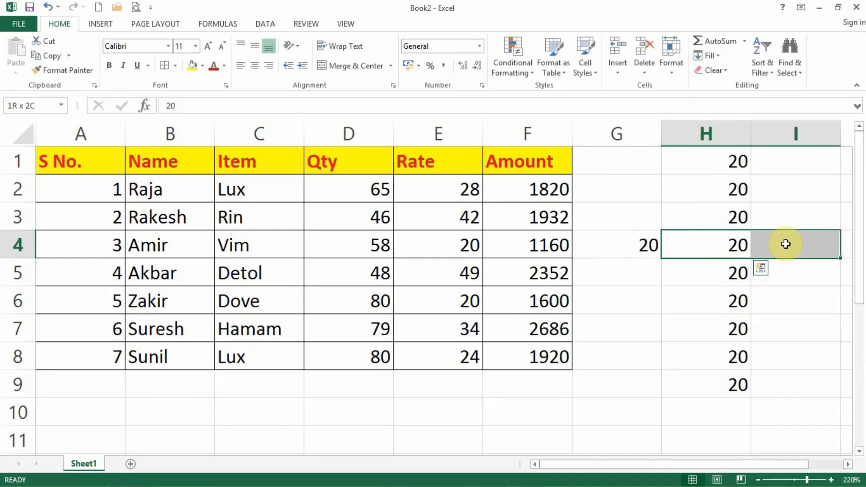
pyautogui.click(706, 58)
pyautogui.click(719, 85)
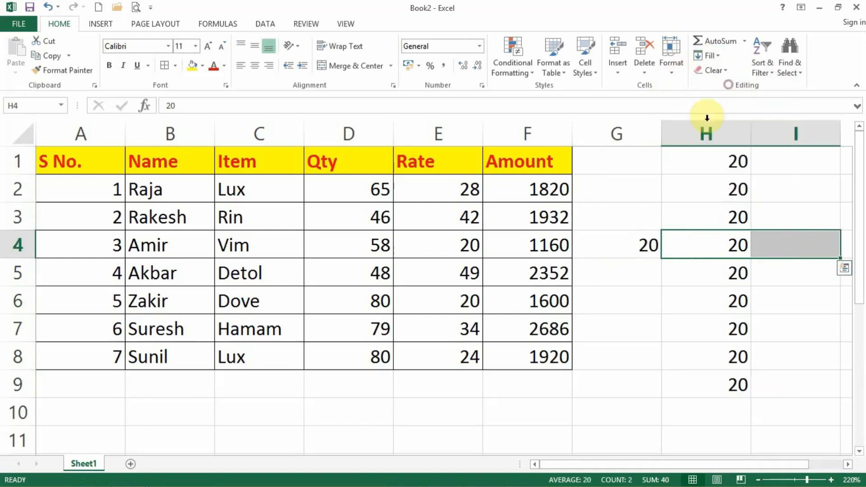
# Delete the sample fill values from the range G1:I9
pyautogui.moveTo(630, 151); pyautogui.dragTo(796, 379)
pyautogui.press('Delete')
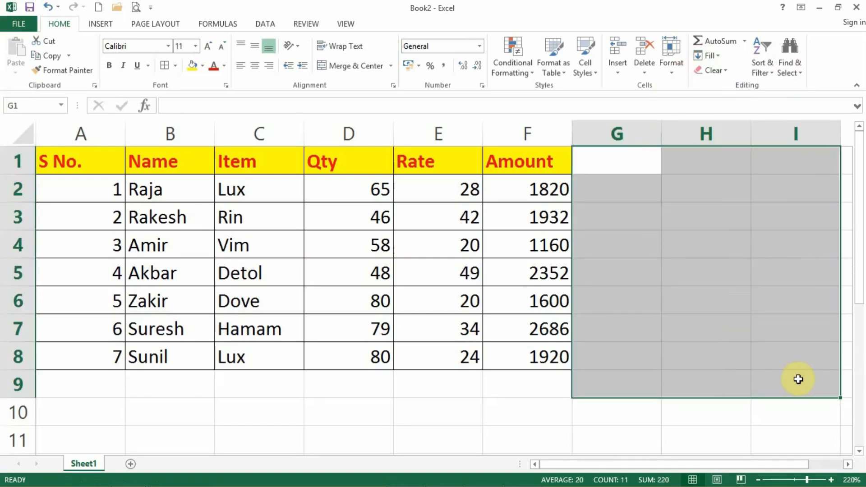
pyautogui.click(580, 282)
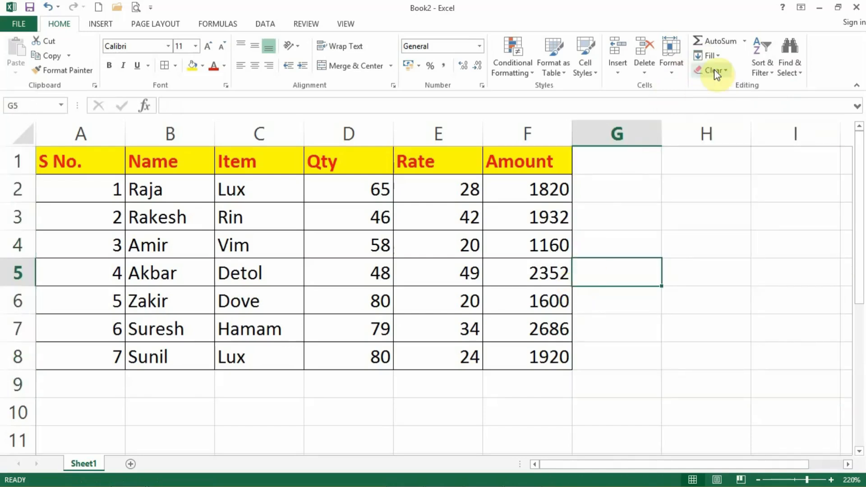
pyautogui.click(719, 55)
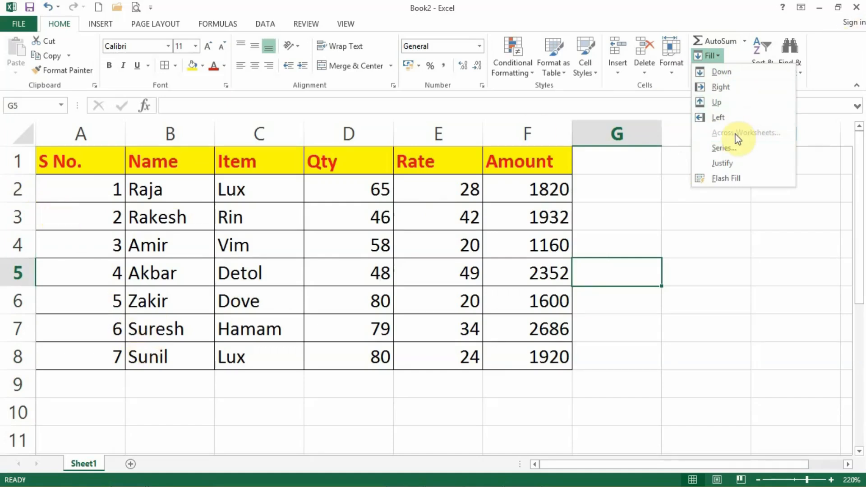
pyautogui.click(113, 257)
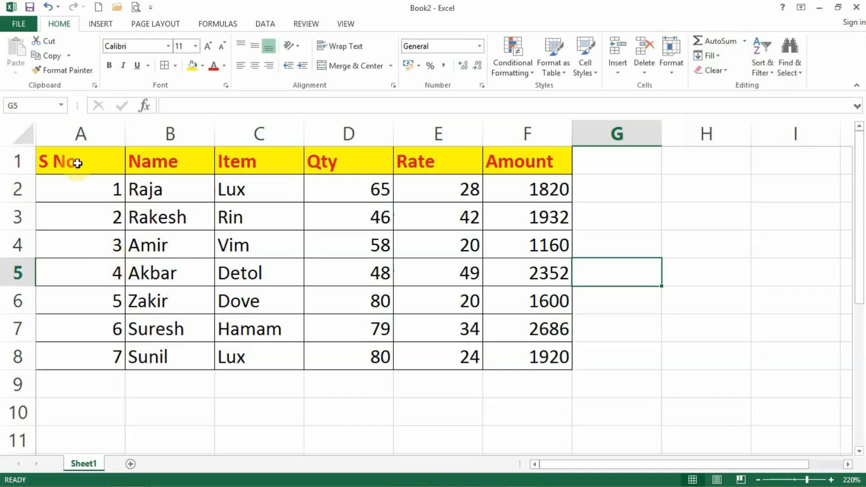
# Add four new worksheets, Sheet2 to Sheet5, to the workbook and return to Sheet1
pyautogui.click(131, 464)
pyautogui.click(169, 464)
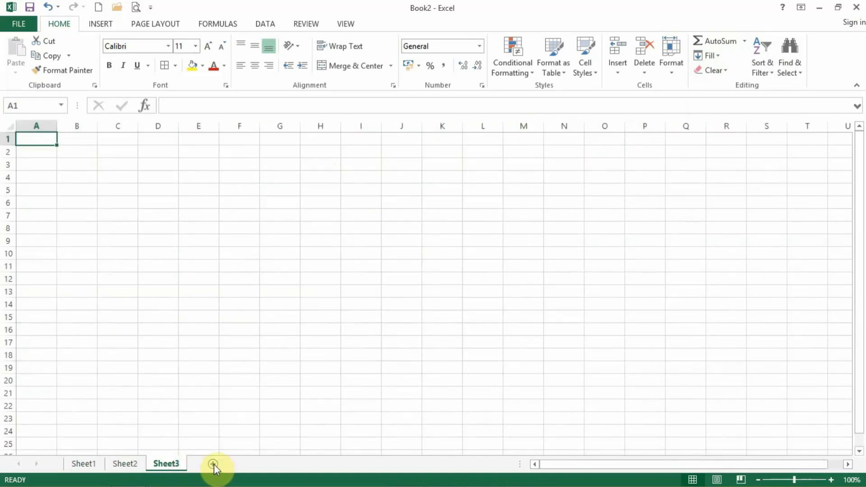
pyautogui.click(217, 463)
pyautogui.click(254, 463)
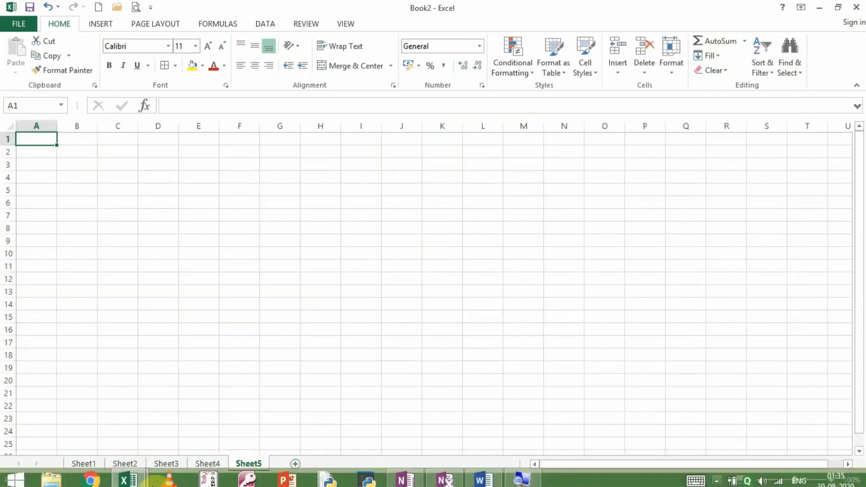
pyautogui.click(84, 464)
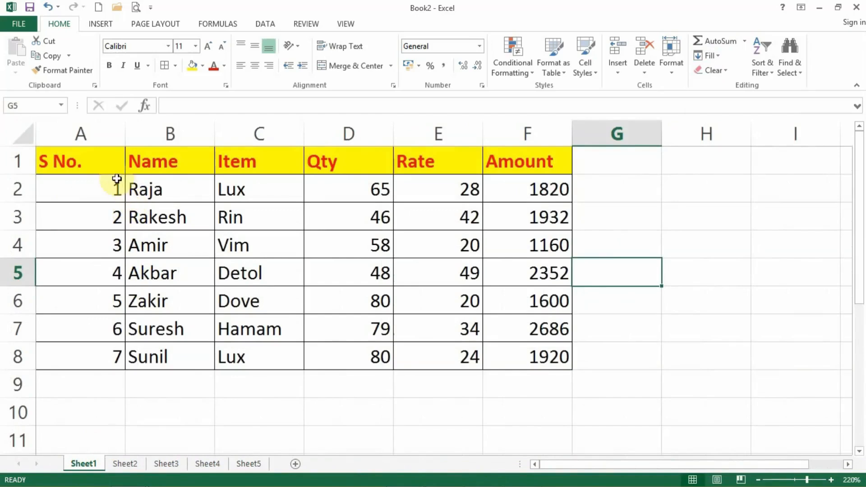
# Group Sheet1 through Sheet4 and fill the table A1:F8 from Sheet1 across the grouped worksheets with the All option
pyautogui.moveTo(91, 158); pyautogui.dragTo(514, 355)
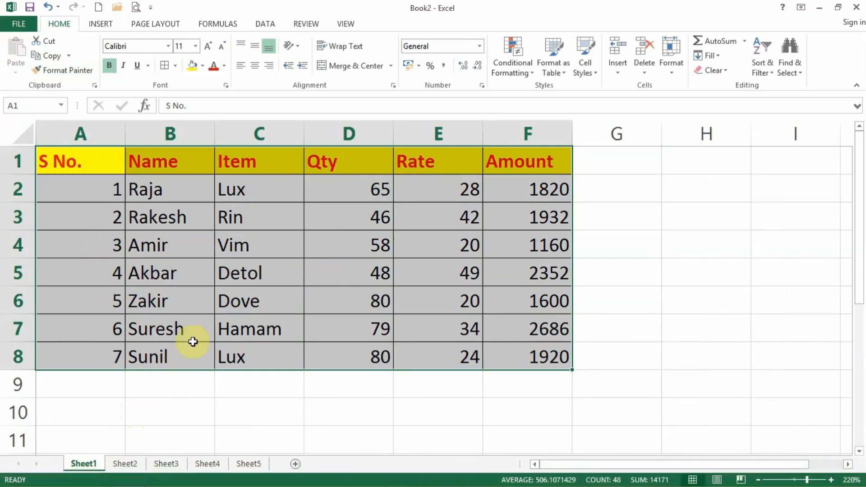
pyautogui.keyDown('ctrl'); pyautogui.click(125, 465); pyautogui.keyUp('ctrl')
pyautogui.keyDown('ctrl'); pyautogui.click(148, 464); pyautogui.keyUp('ctrl')
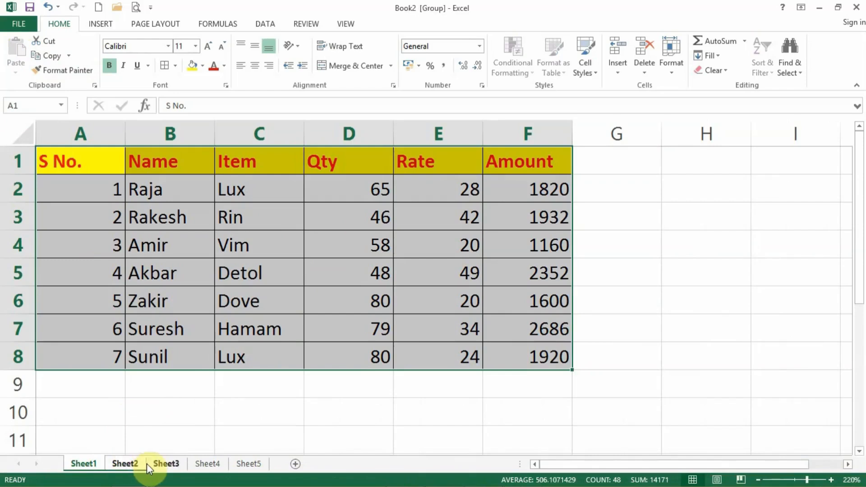
pyautogui.keyDown('ctrl'); pyautogui.click(232, 466); pyautogui.keyUp('ctrl')
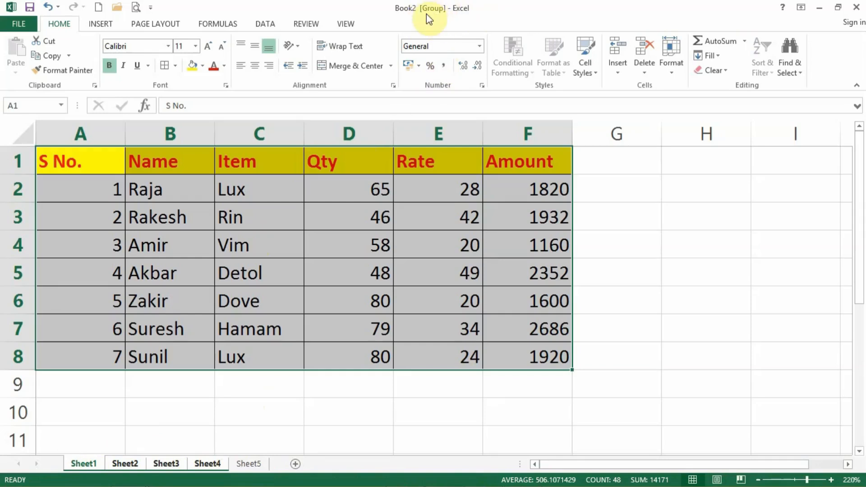
pyautogui.click(716, 56)
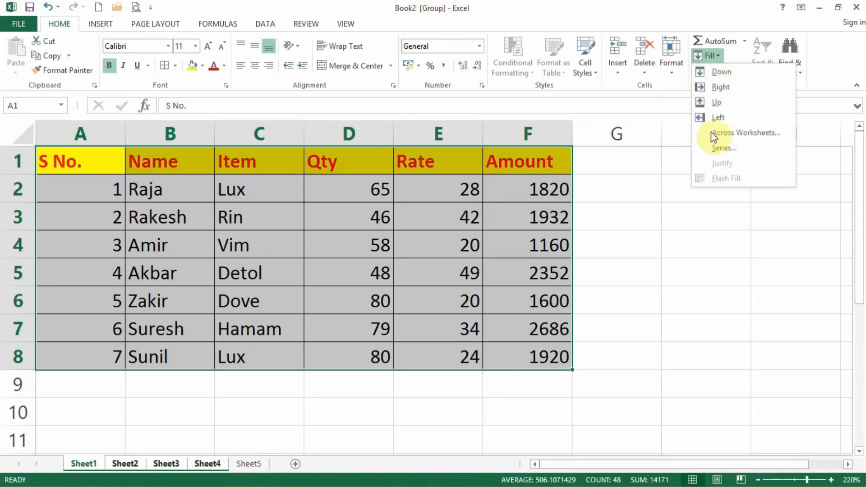
pyautogui.click(735, 135)
pyautogui.moveTo(480, 143); pyautogui.dragTo(299, 136)
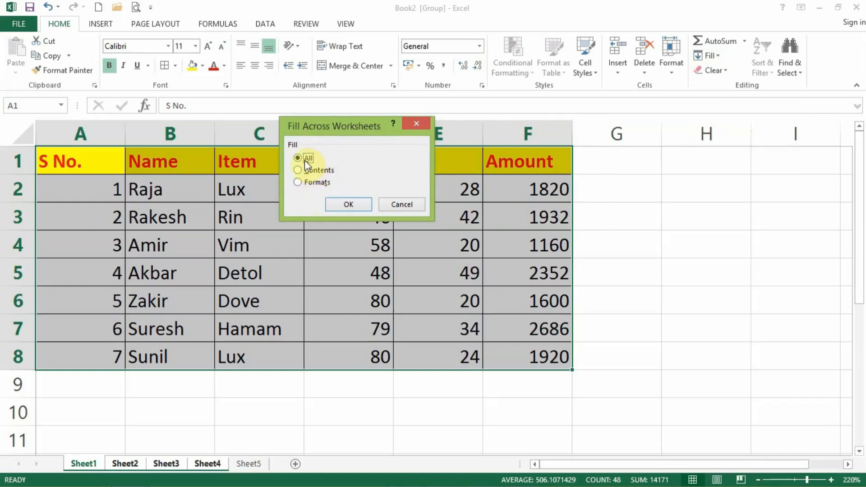
pyautogui.click(355, 205)
pyautogui.click(236, 400)
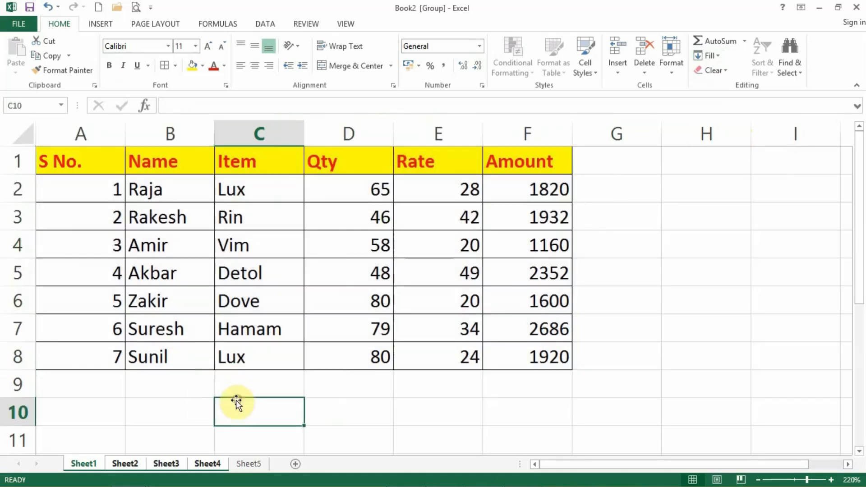
# Examine the copied table on Sheet2, Sheet3 and Sheet4, comparing its contents and formatting with the original on Sheet1
pyautogui.click(121, 466)
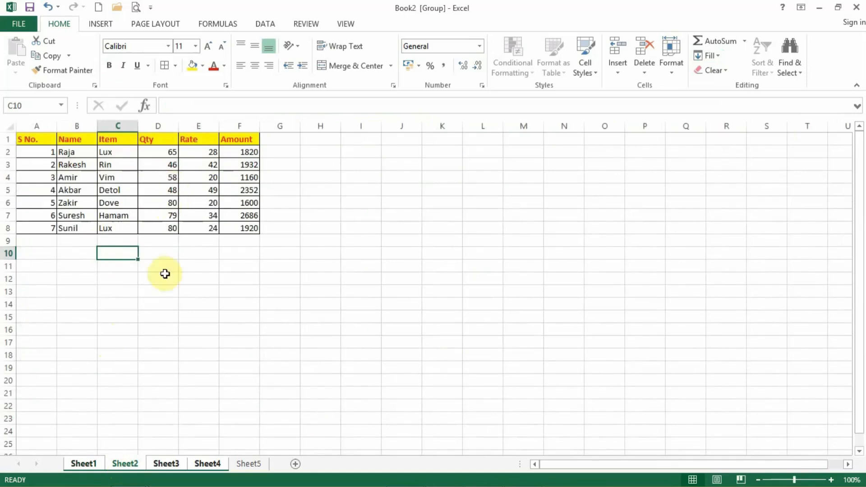
pyautogui.click(169, 463)
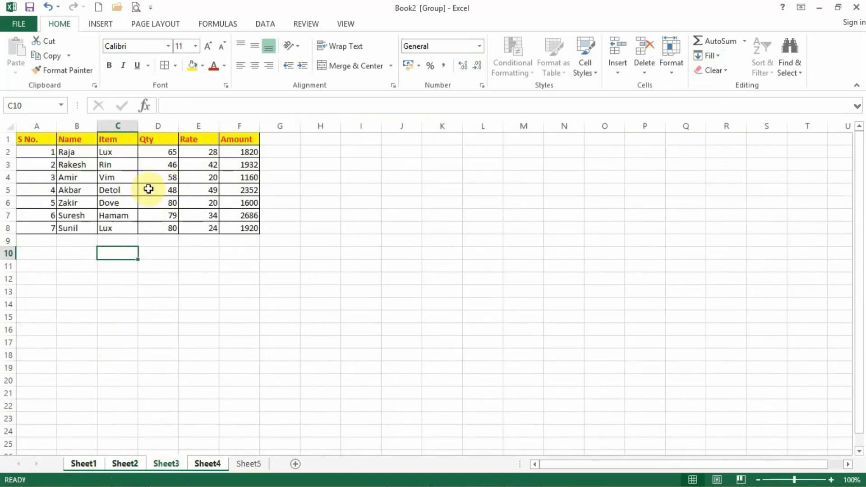
pyautogui.click(211, 463)
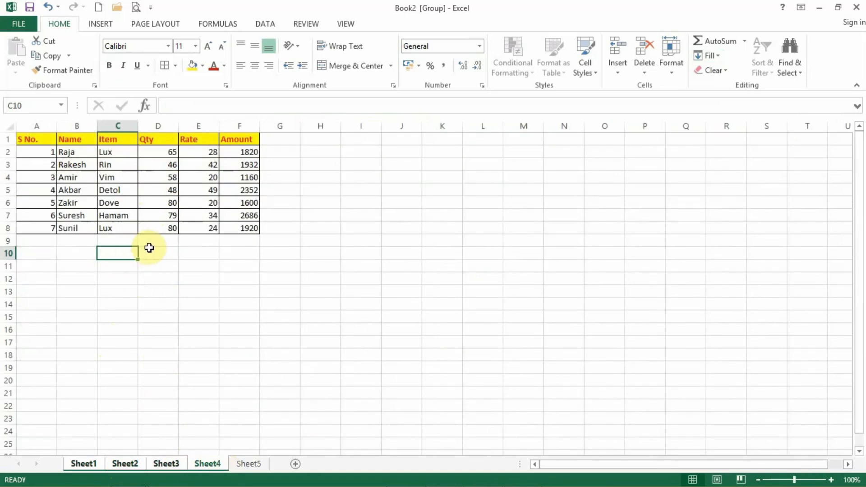
pyautogui.scroll(2, 148, 244)
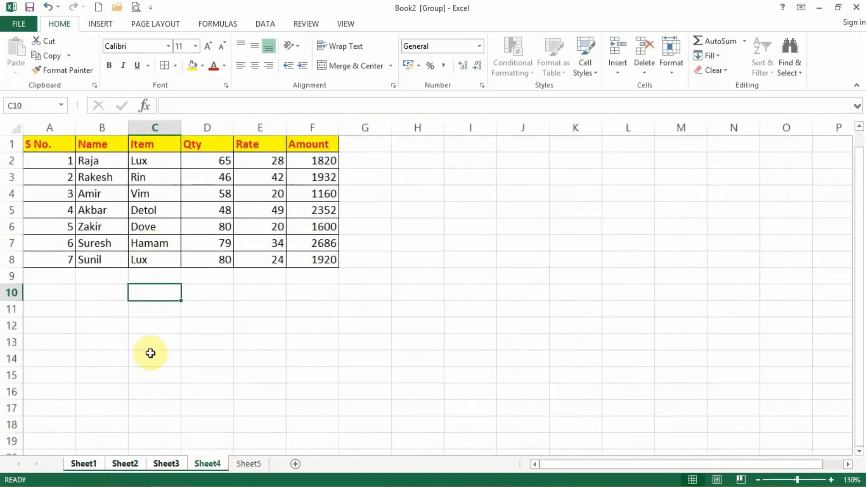
pyautogui.click(165, 465)
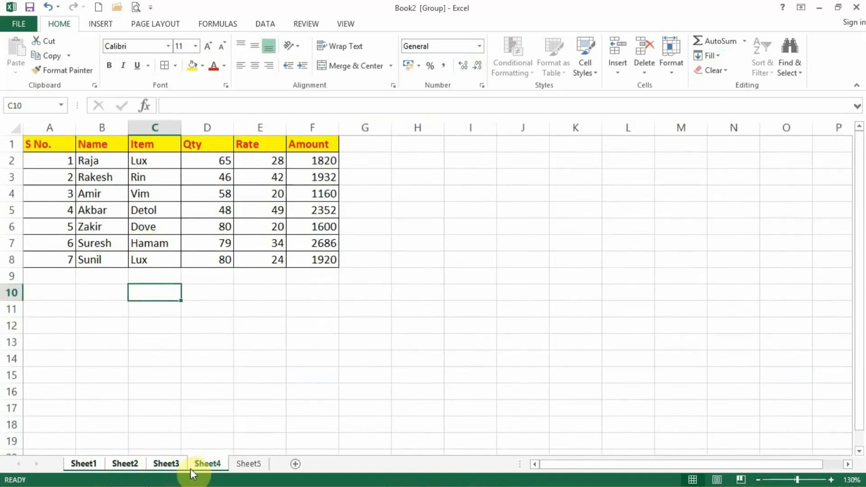
pyautogui.click(158, 464)
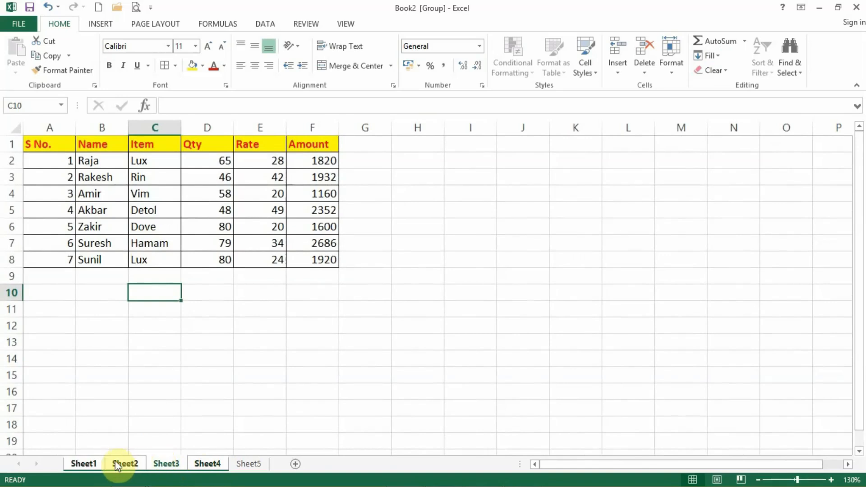
pyautogui.click(82, 464)
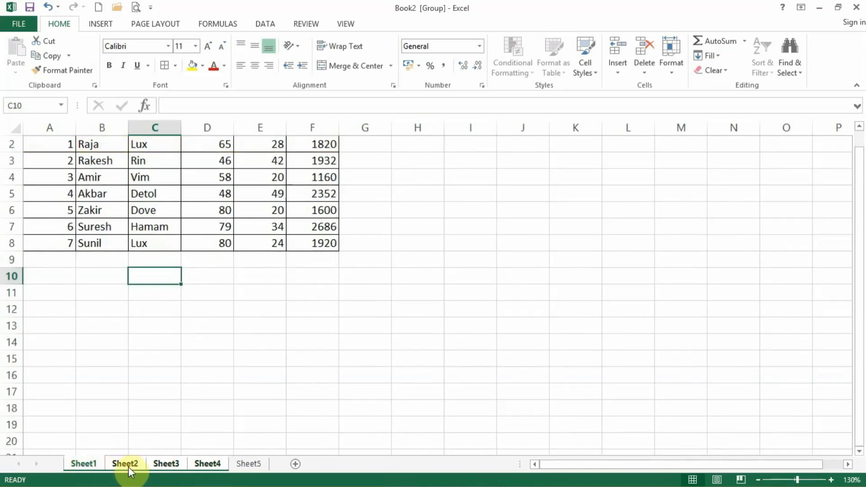
pyautogui.scroll(1, 116, 357)
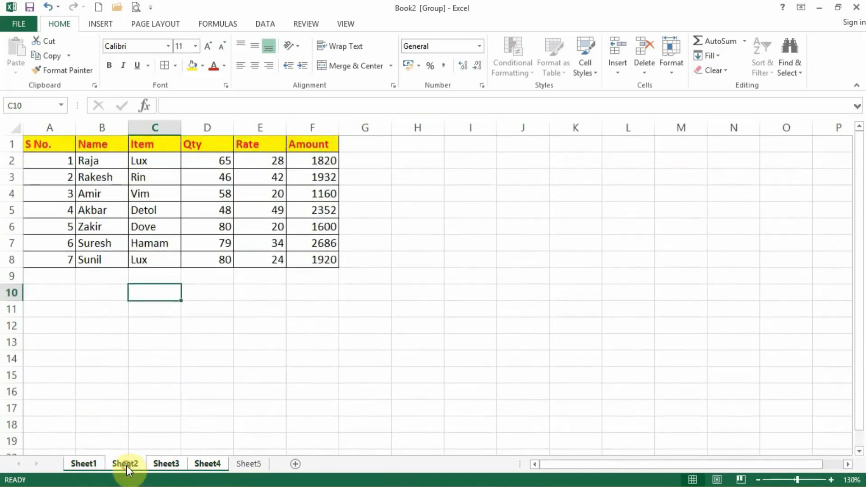
pyautogui.click(127, 465)
pyautogui.scroll(4, 119, 357)
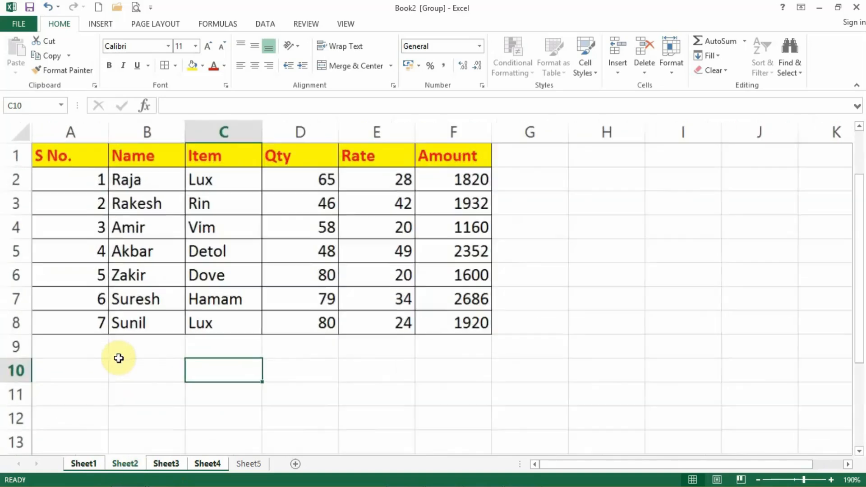
pyautogui.click(165, 464)
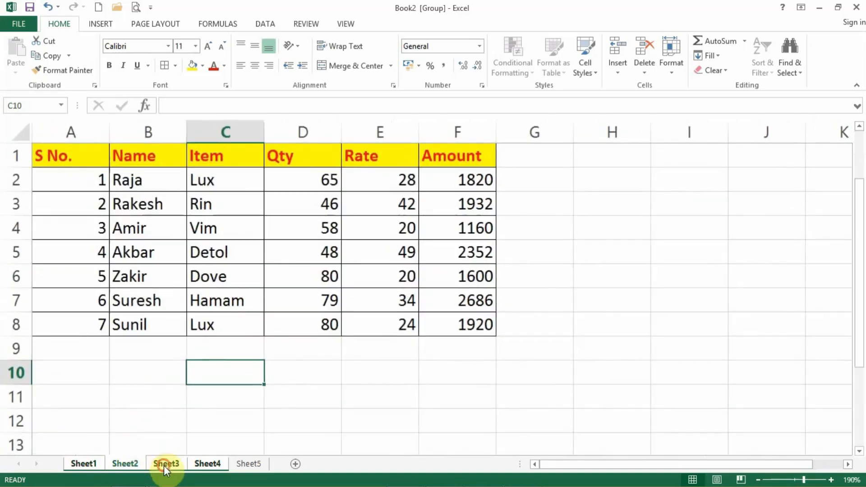
# Ungroup the worksheets by switching to the ungrouped Sheet5 and return to Sheet1
pyautogui.click(160, 407)
pyautogui.click(248, 464)
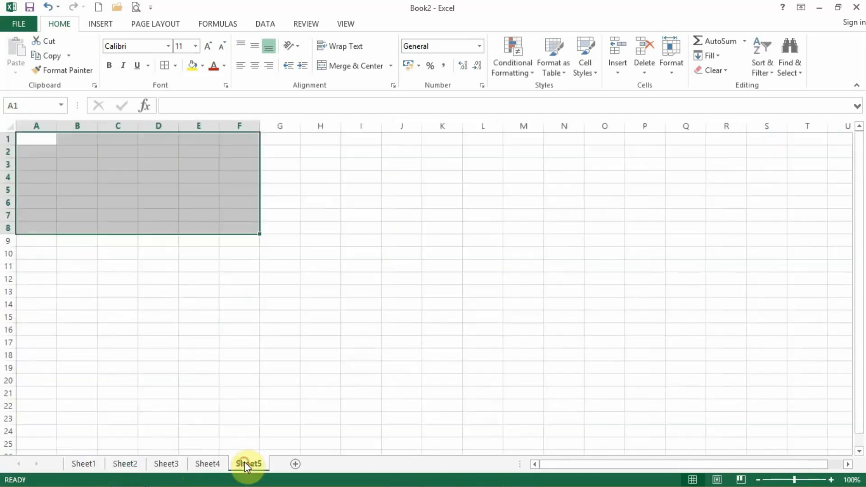
pyautogui.click(80, 463)
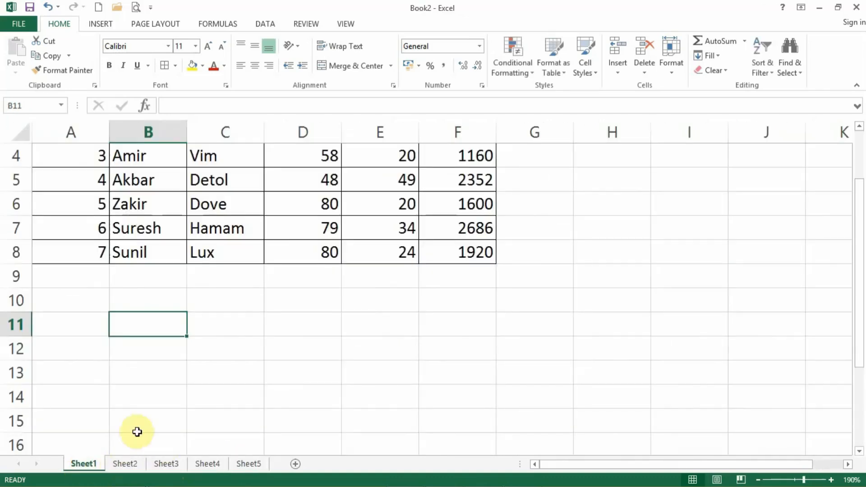
# Compare the filled sales tables on Sheet2, Sheet3 and Sheet4 with the original table on Sheet1
pyautogui.scroll(1, 137, 432)
pyautogui.click(125, 464)
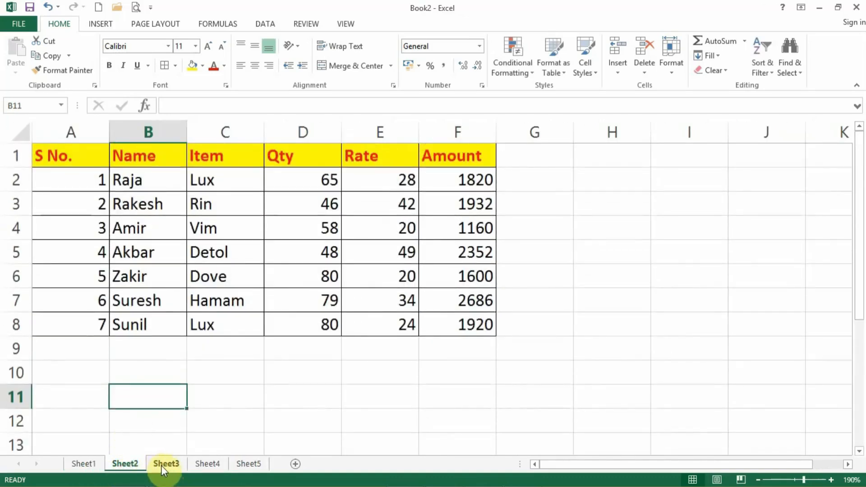
pyautogui.scroll(-3, 135, 400)
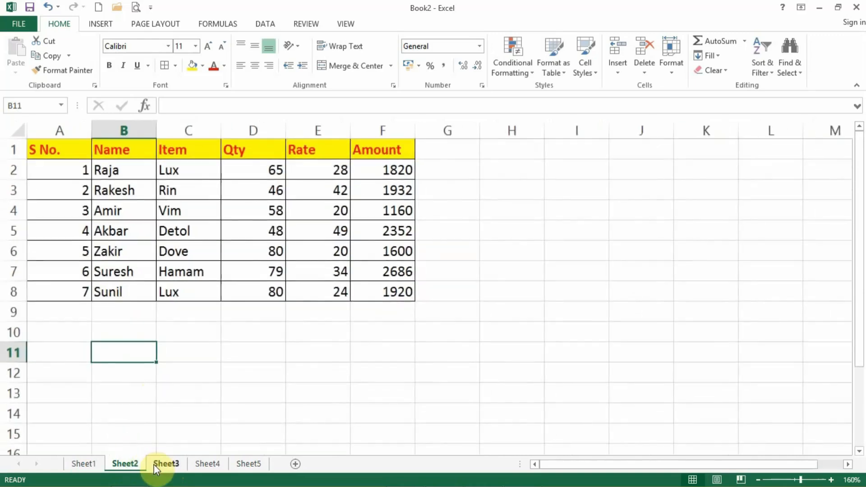
pyautogui.click(156, 468)
pyautogui.scroll(-3, 167, 332)
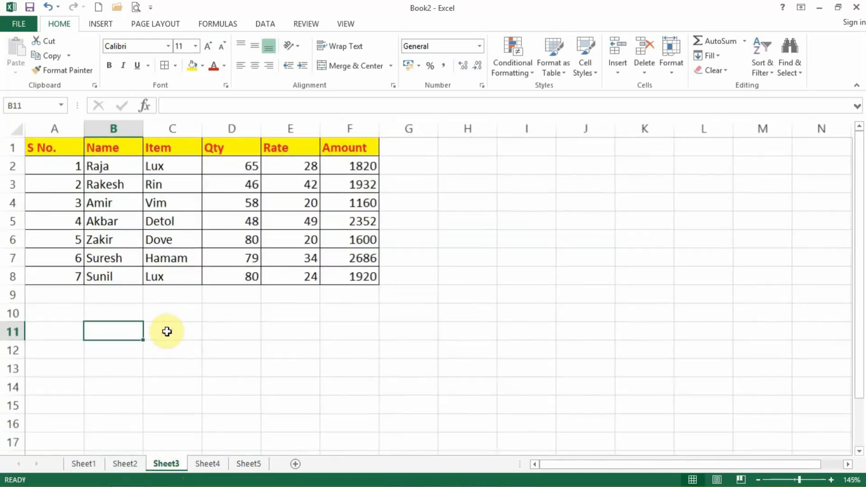
pyautogui.click(205, 463)
pyautogui.scroll(-1, 161, 373)
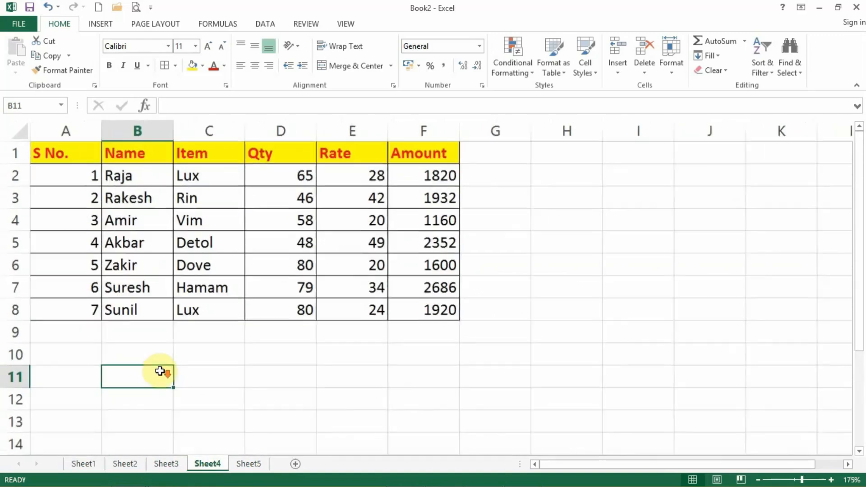
pyautogui.click(168, 465)
pyautogui.click(132, 464)
pyautogui.click(93, 469)
pyautogui.click(125, 467)
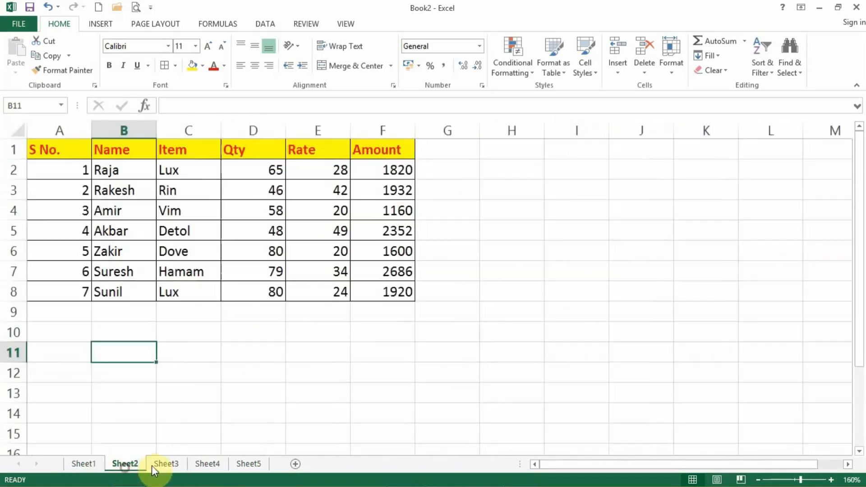
pyautogui.click(163, 464)
pyautogui.click(199, 464)
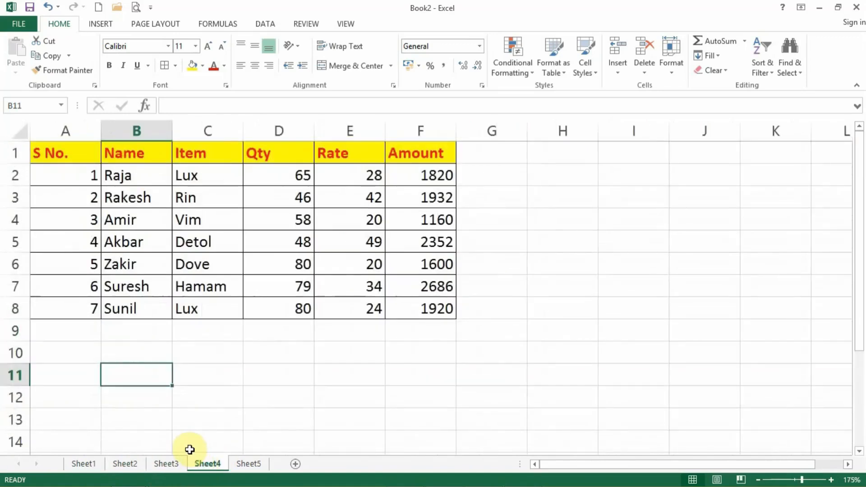
pyautogui.click(170, 462)
pyautogui.click(118, 465)
pyautogui.click(77, 464)
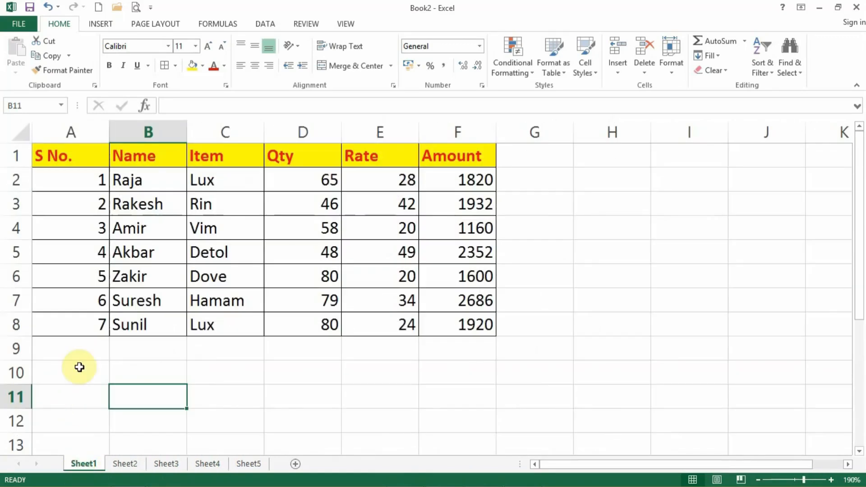
# Clear all contents and formatting from the sales table range A1:F9 on Sheet1
pyautogui.click(715, 56)
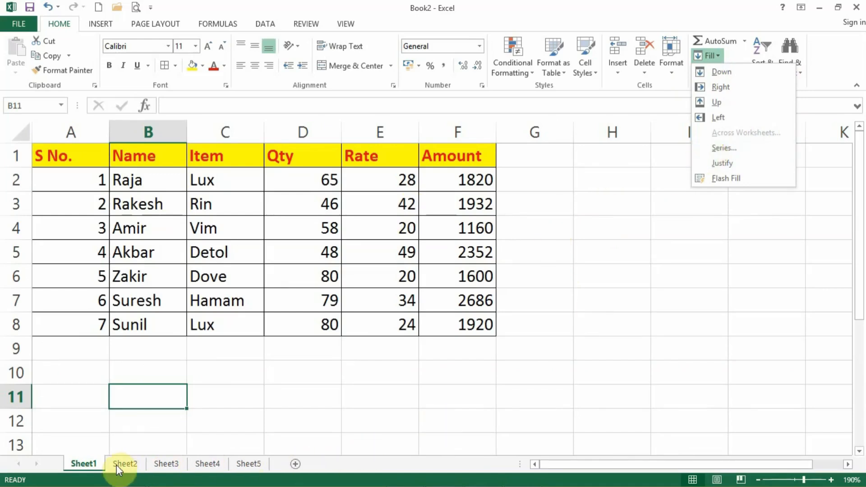
pyautogui.click(444, 334)
pyautogui.moveTo(484, 345); pyautogui.dragTo(48, 163)
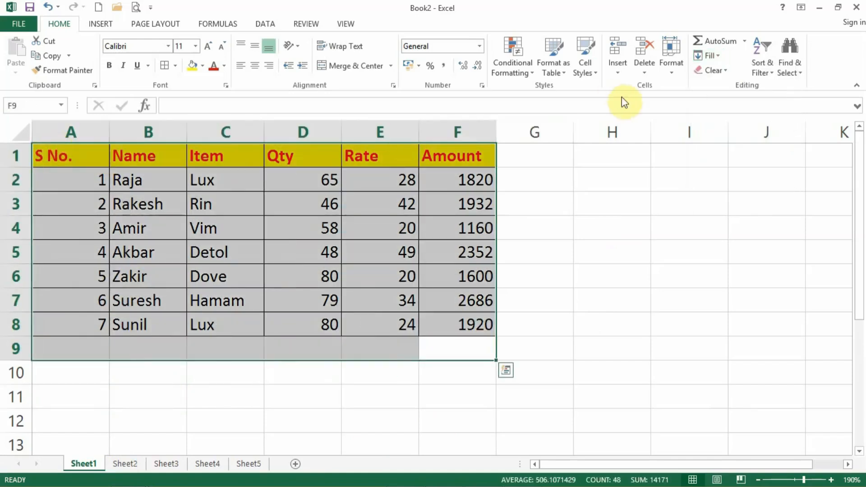
pyautogui.click(715, 71)
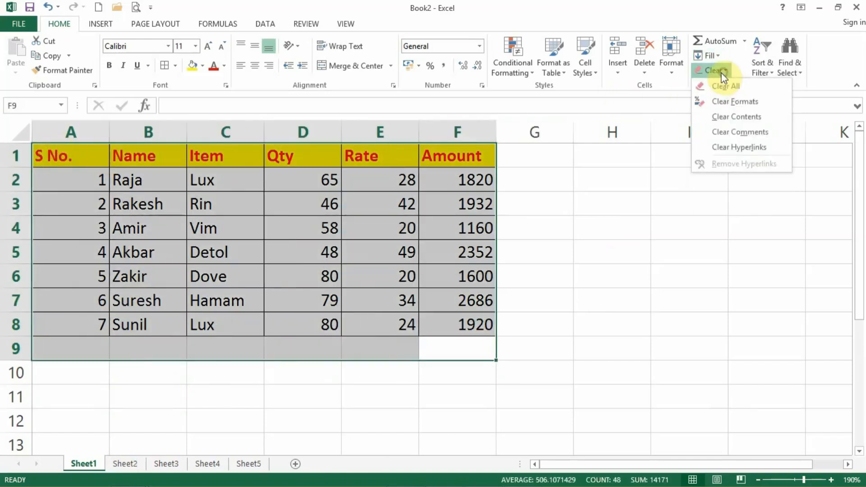
pyautogui.click(756, 88)
pyautogui.click(65, 327)
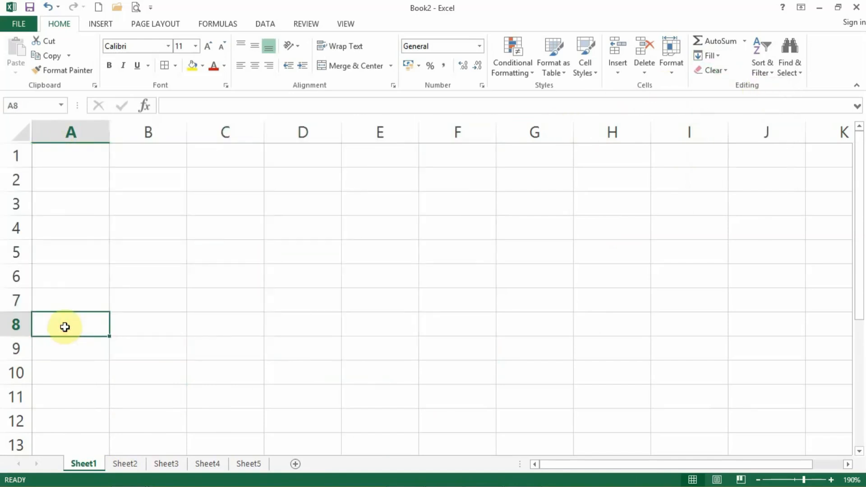
# Enter 1 in cell A1 of the emptied Sheet1
pyautogui.click(71, 163)
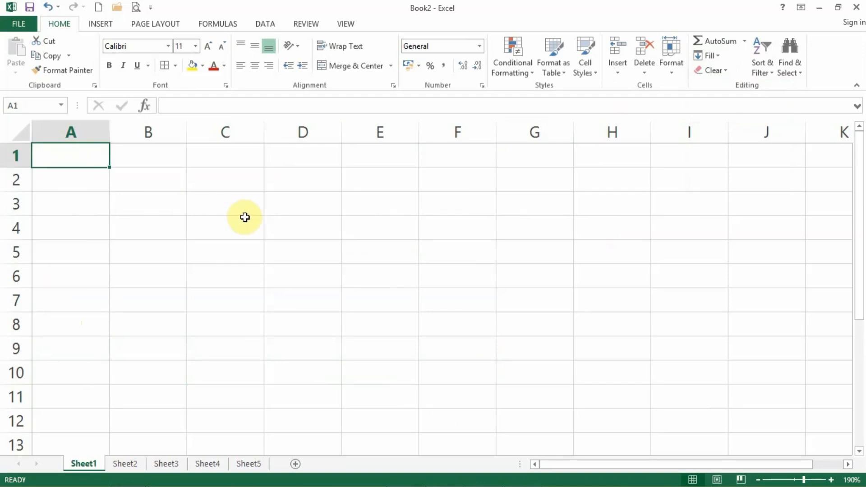
pyautogui.write('1')
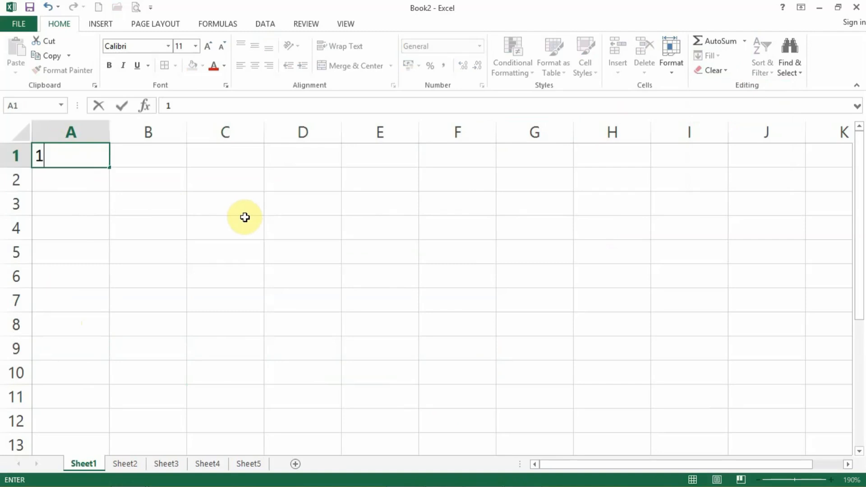
pyautogui.click(244, 217)
# Fill A1:A10 with a linear series in columns, using a step value of 1 and no stop value
pyautogui.moveTo(64, 153); pyautogui.dragTo(64, 377)
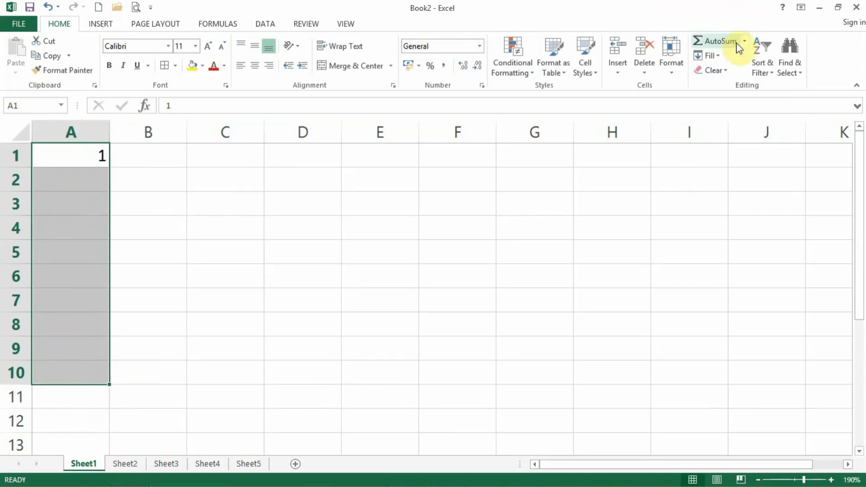
pyautogui.click(713, 56)
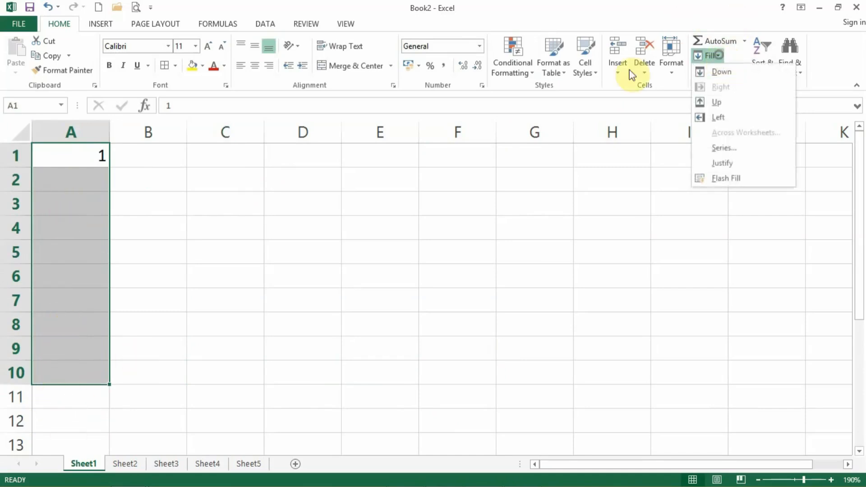
pyautogui.click(711, 149)
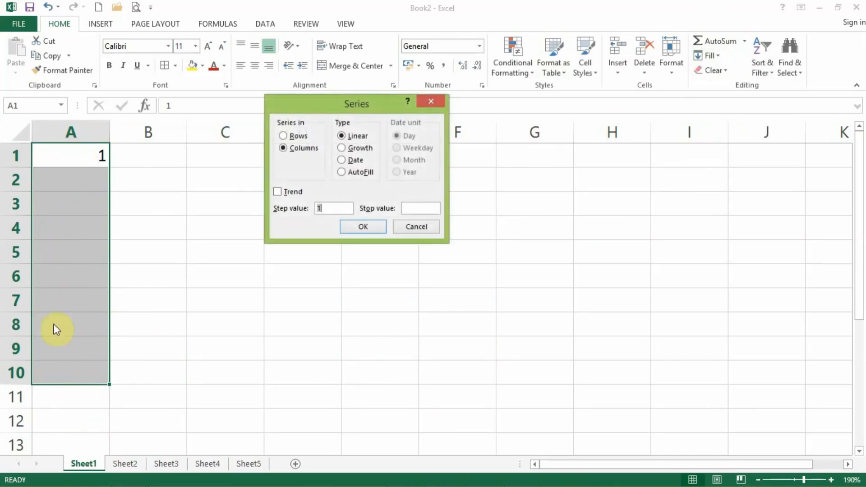
pyautogui.click(423, 207)
pyautogui.click(378, 228)
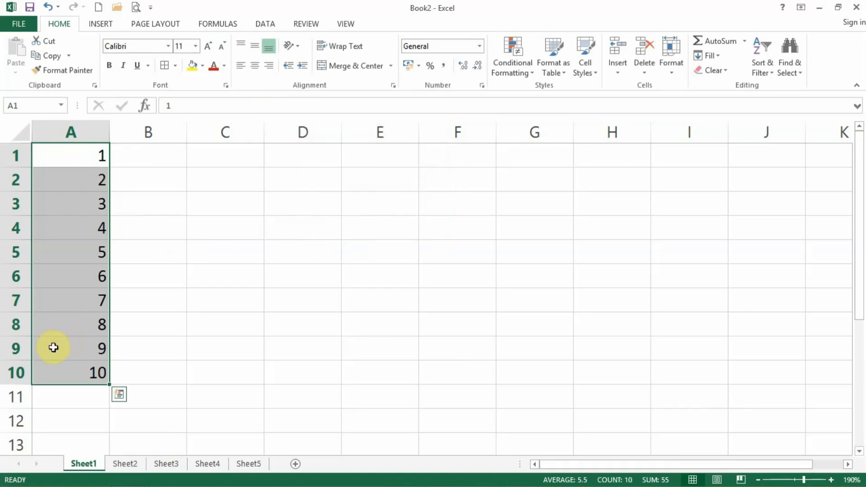
# Delete the values in A2:A10 and fill A1:A10 with a linear column series using a step value of 2
pyautogui.moveTo(89, 179); pyautogui.dragTo(97, 365)
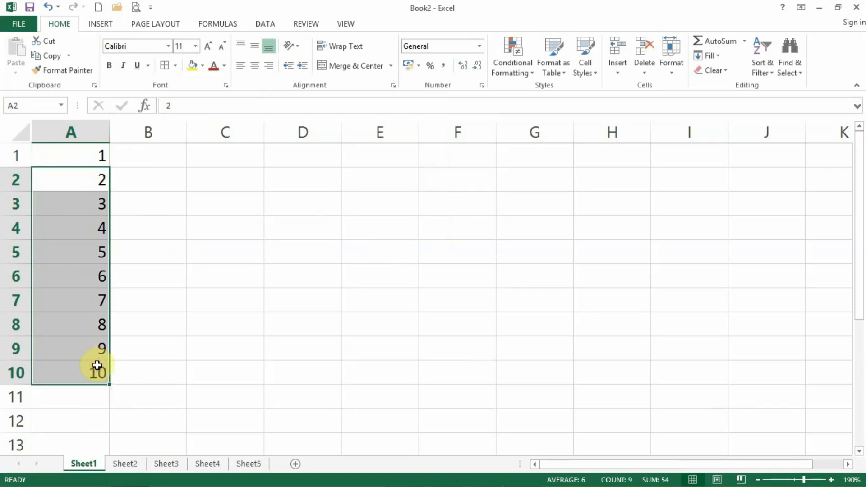
pyautogui.press('Delete')
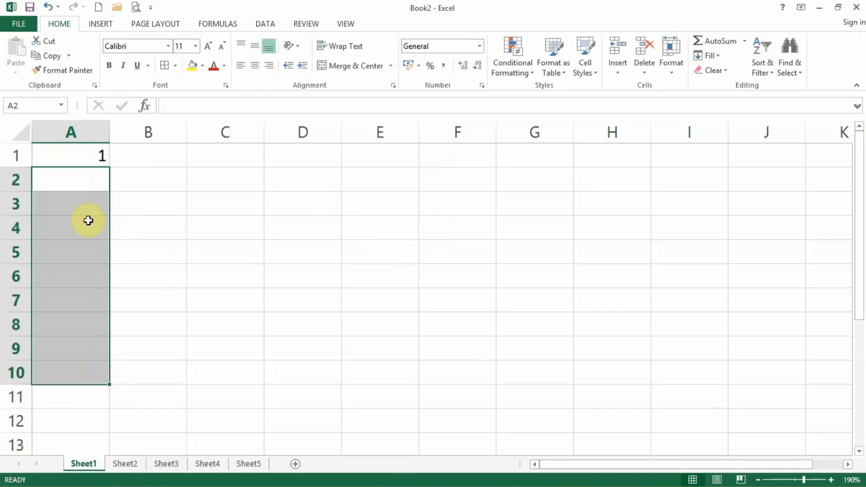
pyautogui.click(87, 157)
pyautogui.moveTo(86, 158); pyautogui.dragTo(89, 368)
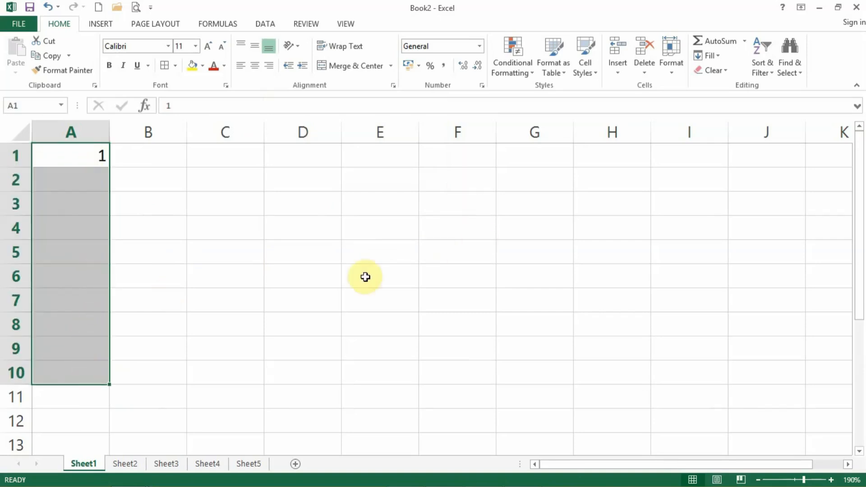
pyautogui.click(712, 56)
pyautogui.click(723, 149)
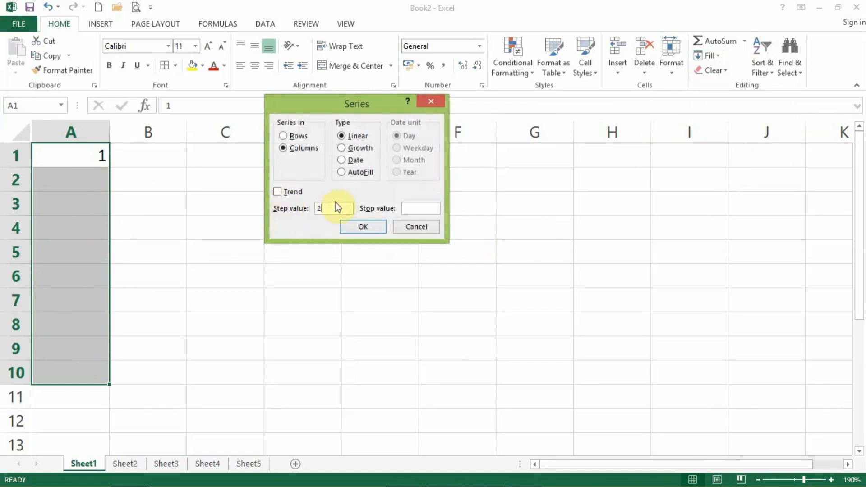
pyautogui.click(358, 226)
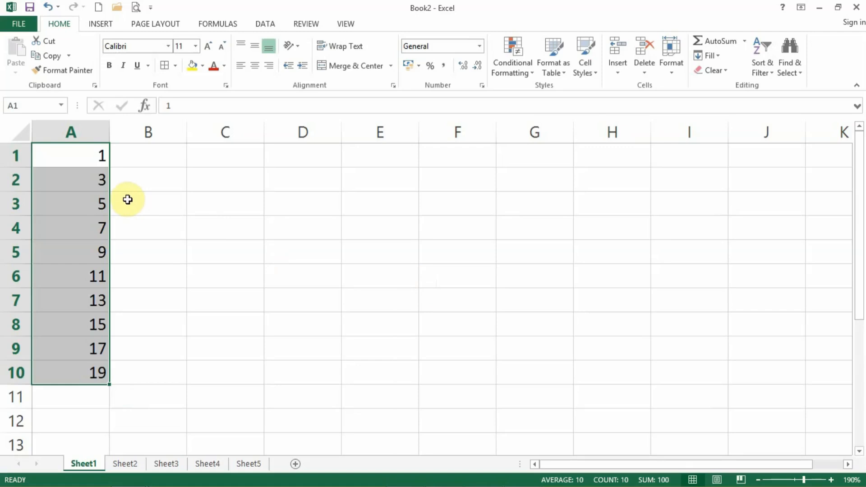
# Enter 2 in cell B1 as the start value of a second series
pyautogui.click(161, 161)
pyautogui.write('2')
pyautogui.press('Return')
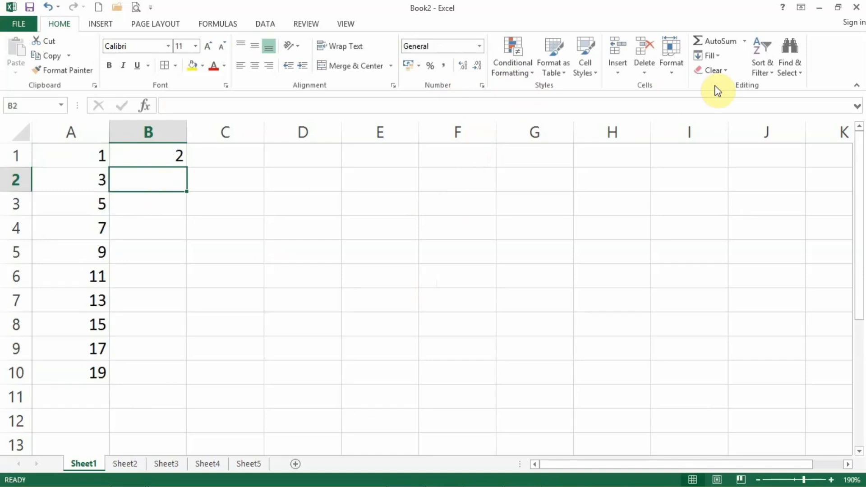
pyautogui.click(707, 55)
pyautogui.click(712, 150)
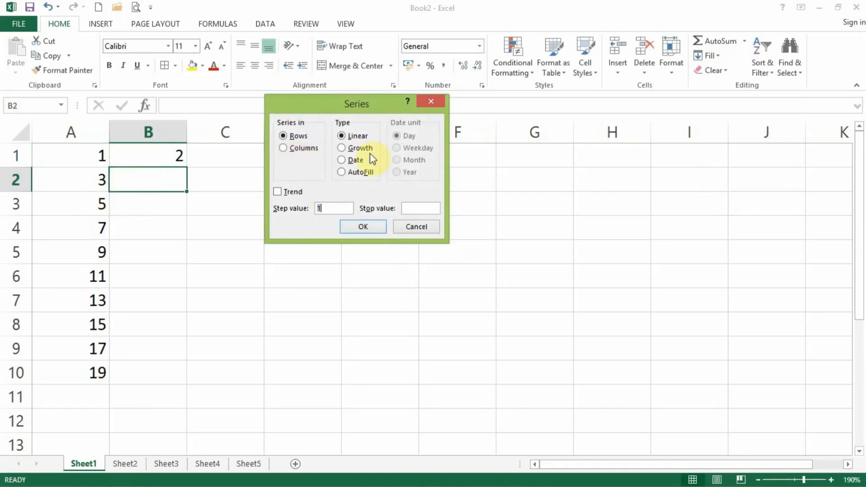
pyautogui.click(427, 108)
# Fill B1:B10 with a linear series in columns, using a step value of 2
pyautogui.moveTo(152, 157); pyautogui.dragTo(137, 373)
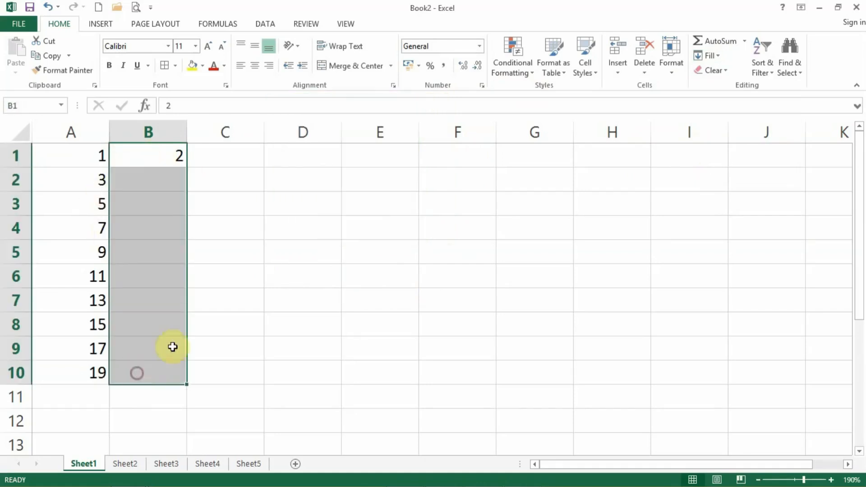
pyautogui.click(713, 57)
pyautogui.click(707, 148)
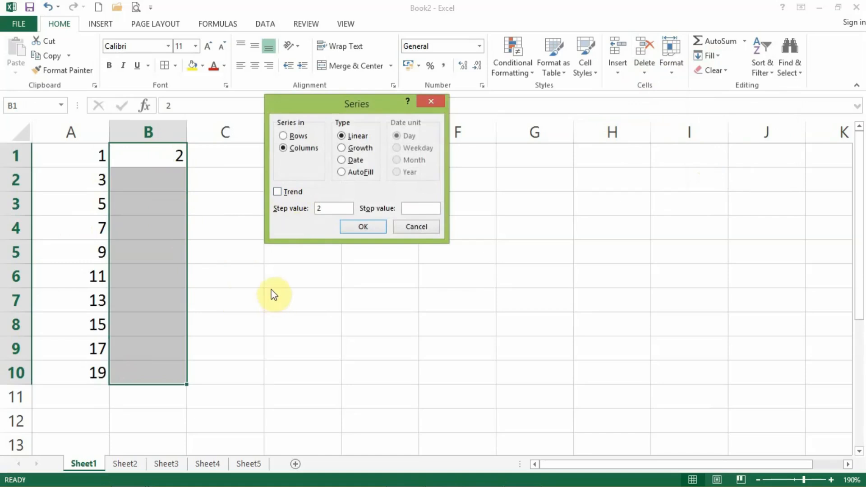
pyautogui.click(379, 226)
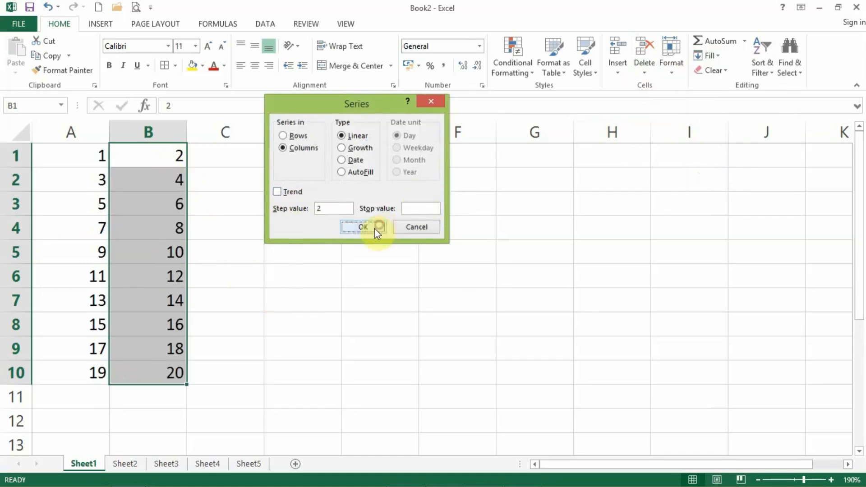
# Enter 1 in cell C1 and dismiss the antivirus update notification
pyautogui.click(250, 158)
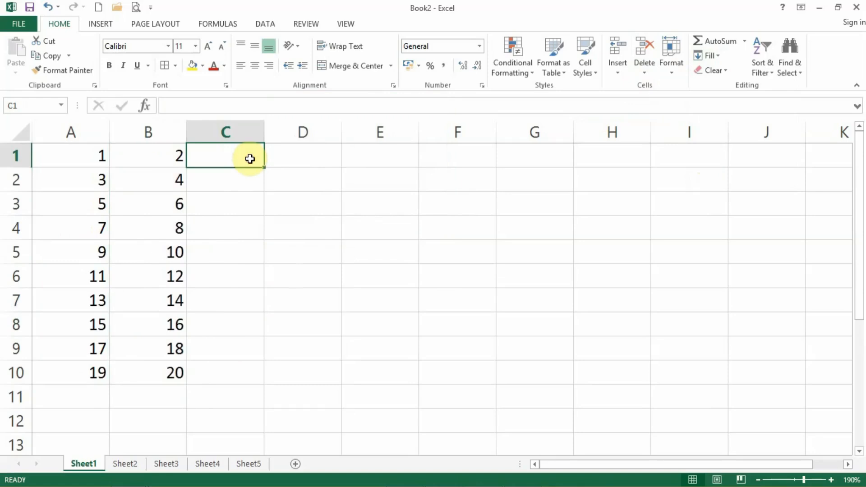
pyautogui.write('1')
pyautogui.hotkey('ctrl', 'Return')
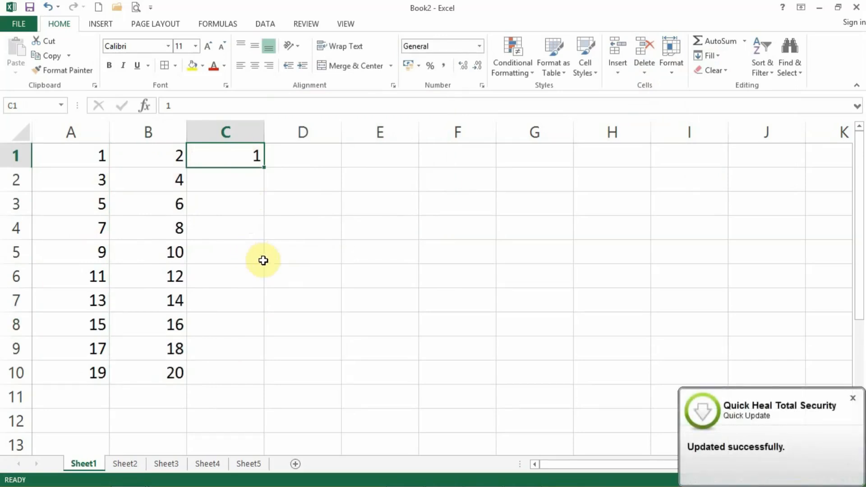
pyautogui.click(854, 398)
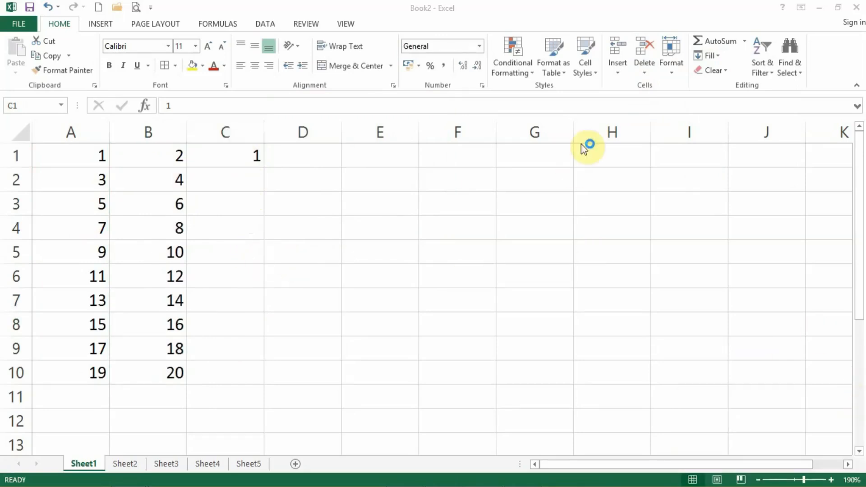
pyautogui.click(249, 156)
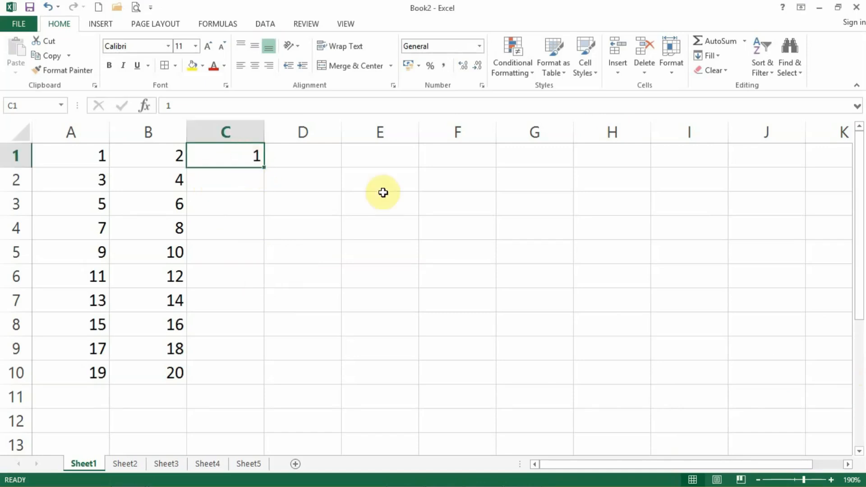
# Fill column C downward from C1 with a linear series using step value 1 and stop value 100, and check where it ends
pyautogui.click(706, 55)
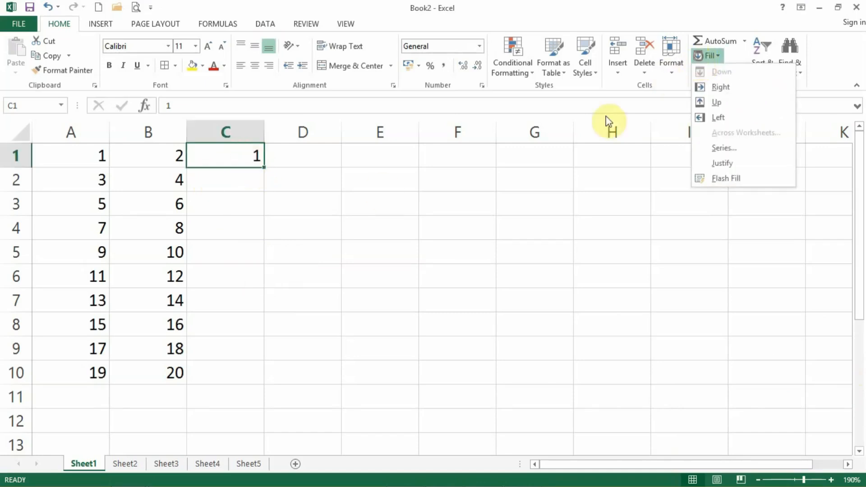
pyautogui.click(761, 151)
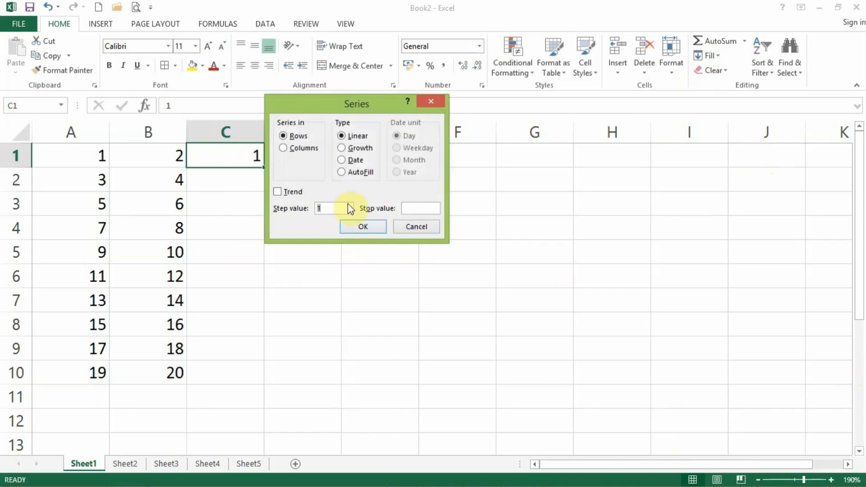
pyautogui.moveTo(312, 109); pyautogui.dragTo(455, 140)
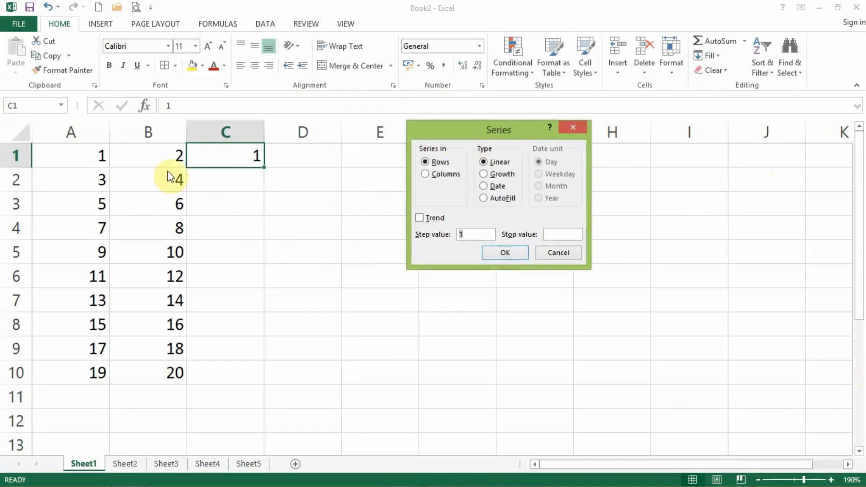
pyautogui.click(440, 173)
pyautogui.click(553, 234)
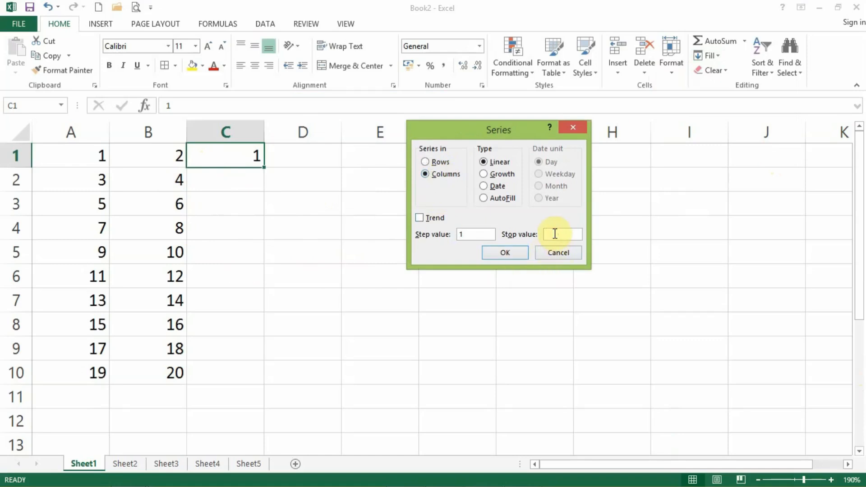
pyautogui.write('100')
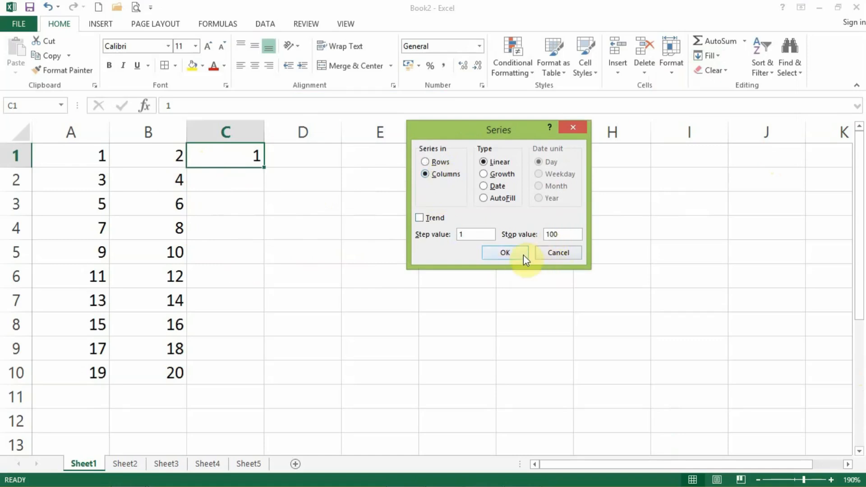
pyautogui.click(518, 253)
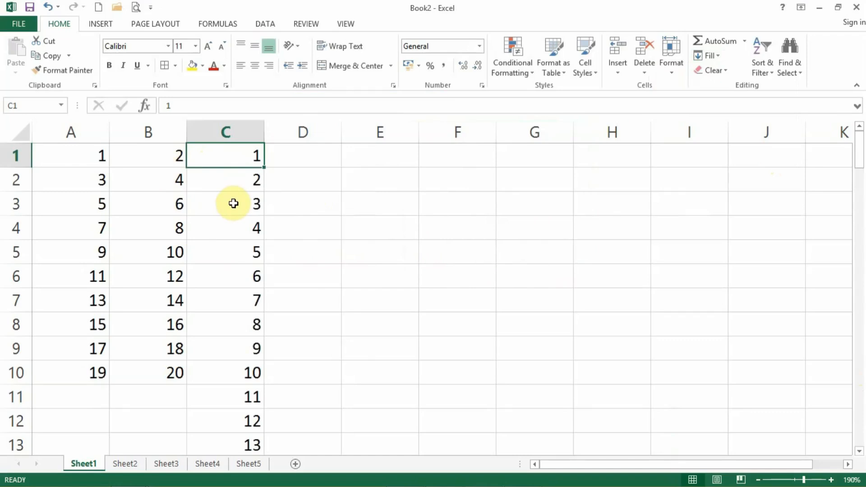
pyautogui.hotkey('ctrl', 'Down')
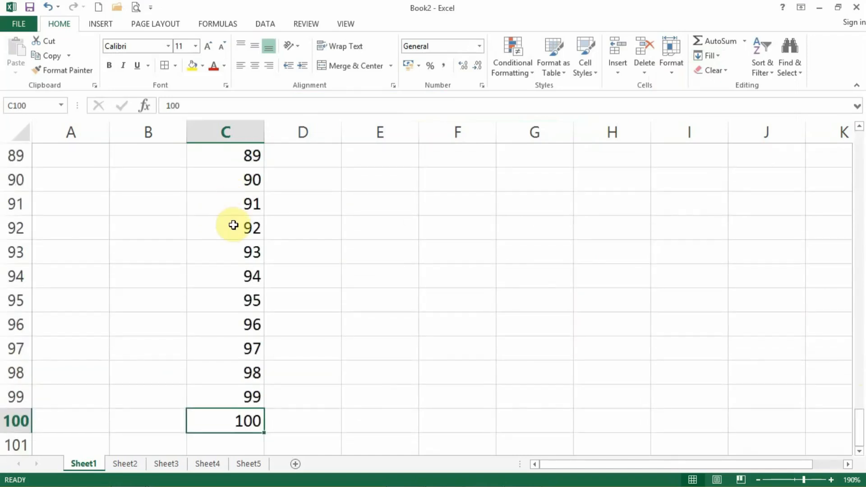
pyautogui.hotkey('ctrl', 'Up')
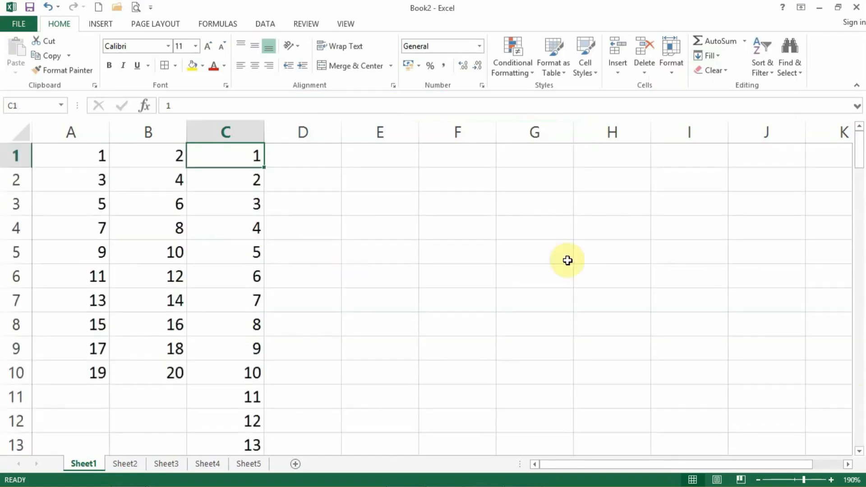
# Enter 19 in cell E1 and fill E1:E10 with a linear column series using a step value of 19
pyautogui.click(377, 155)
pyautogui.write('19')
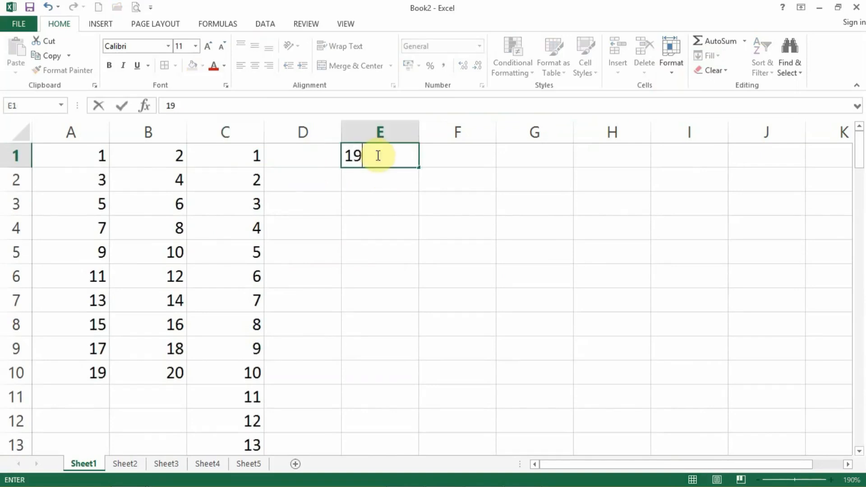
pyautogui.press('Return')
pyautogui.moveTo(377, 156); pyautogui.dragTo(365, 369)
pyautogui.click(719, 59)
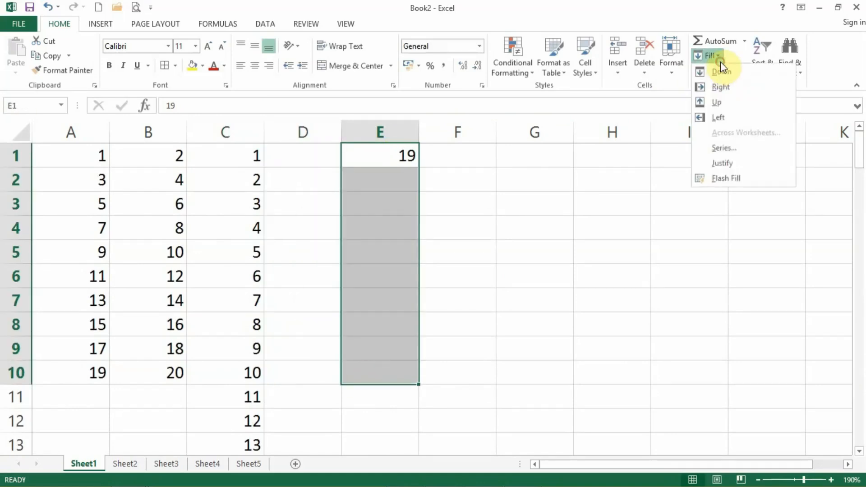
pyautogui.click(707, 145)
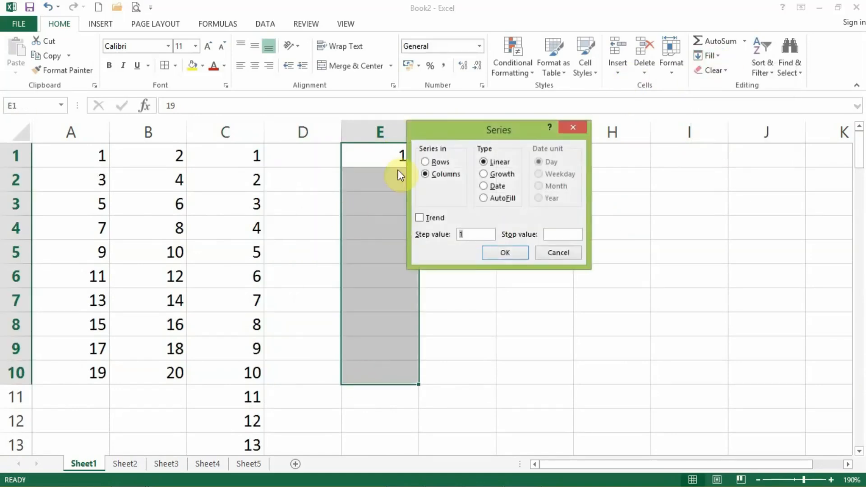
pyautogui.moveTo(441, 135); pyautogui.dragTo(536, 175)
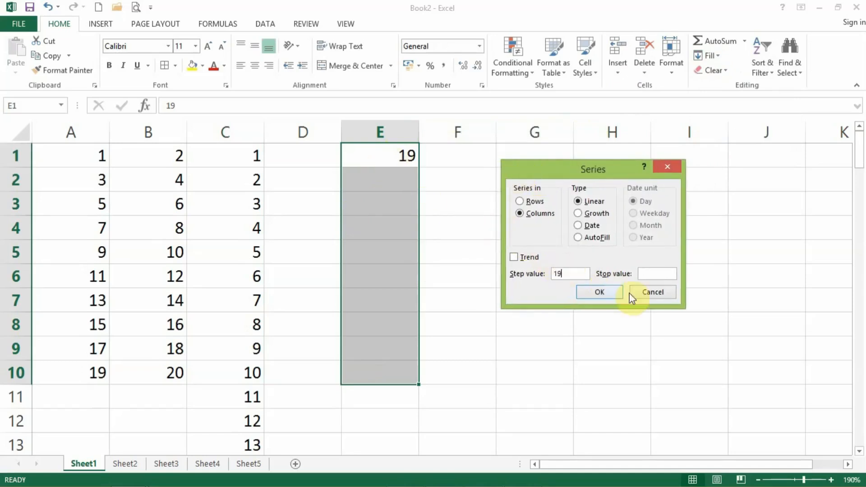
pyautogui.click(608, 294)
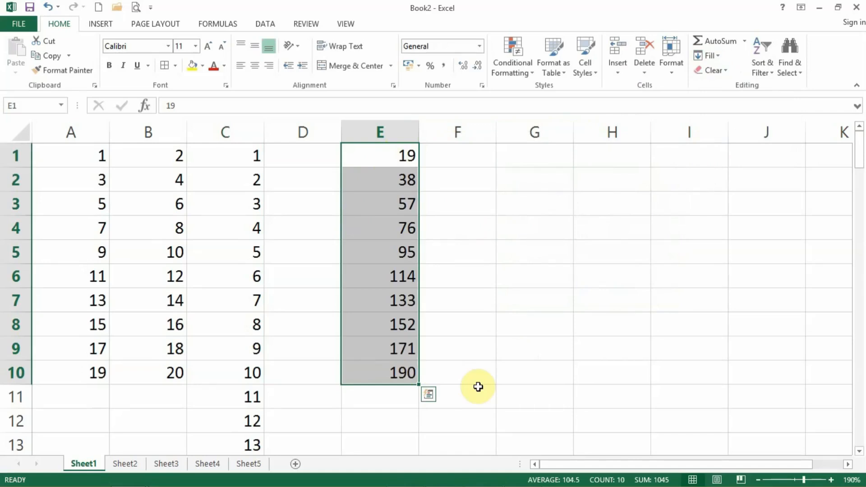
pyautogui.click(717, 60)
pyautogui.click(713, 149)
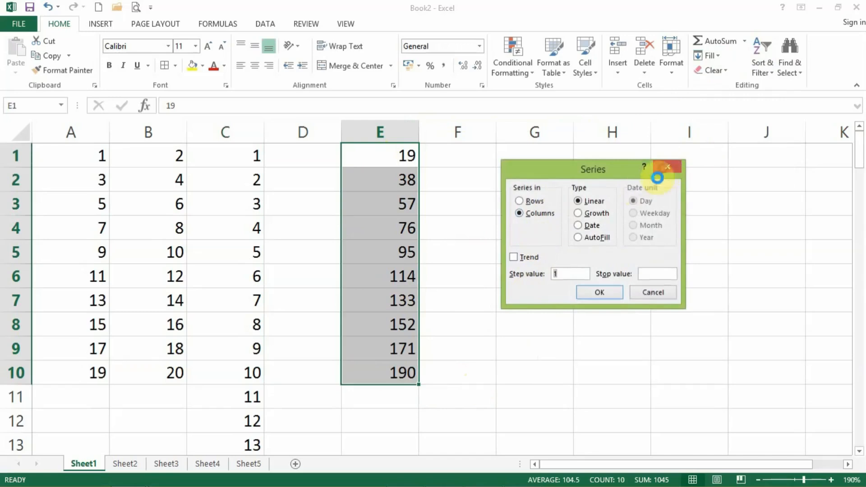
pyautogui.click(665, 167)
# Enter 1 in cell G1 as the start value of a growth series
pyautogui.click(506, 157)
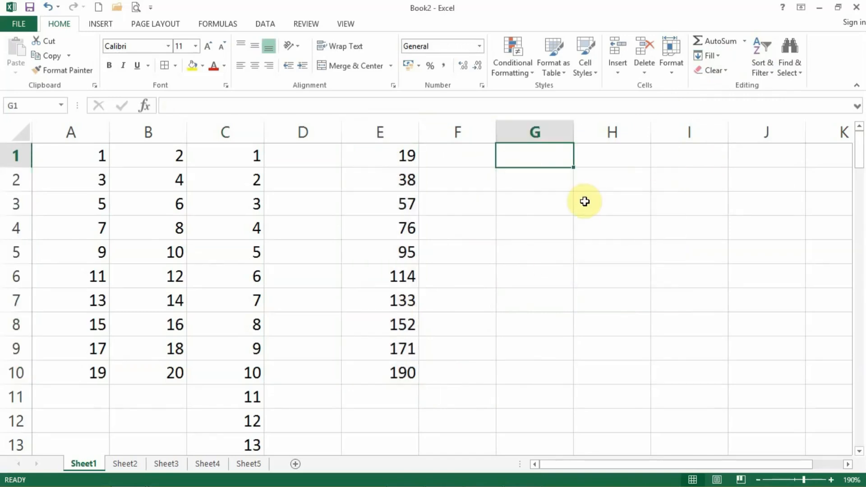
pyautogui.write('1')
pyautogui.press('Return')
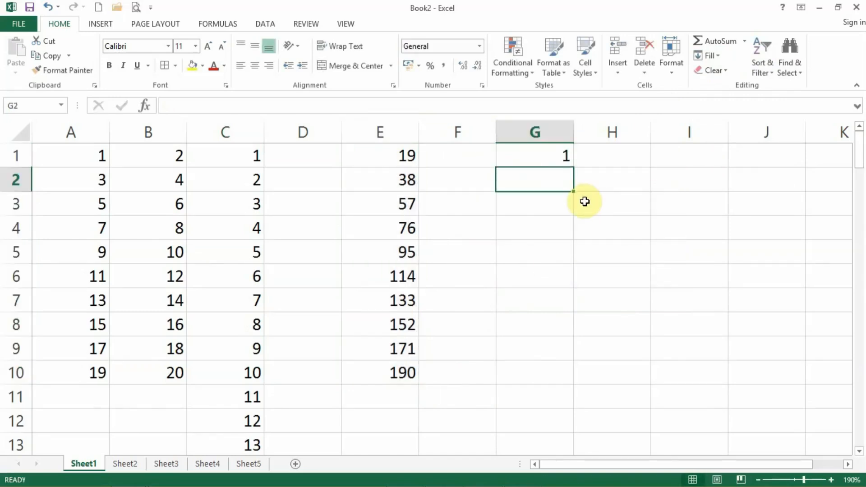
# Fill G1:G9 with a growth series in columns, using a step value of 2
pyautogui.moveTo(545, 162); pyautogui.dragTo(547, 360)
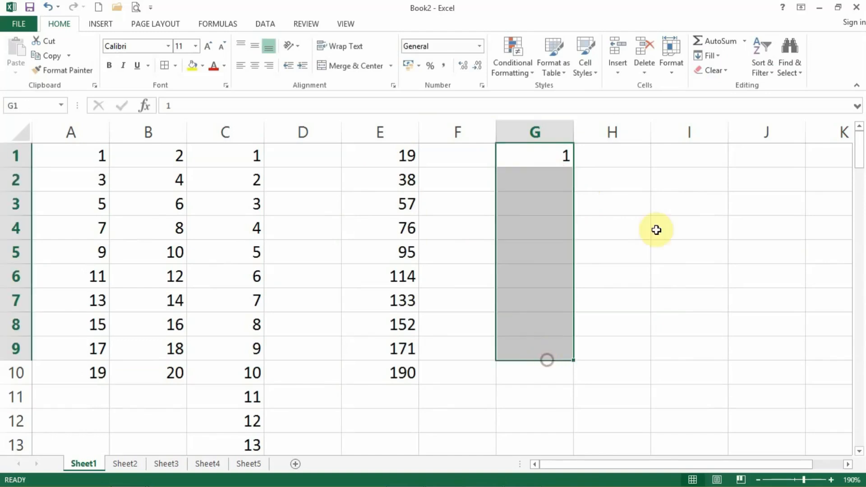
pyautogui.click(708, 56)
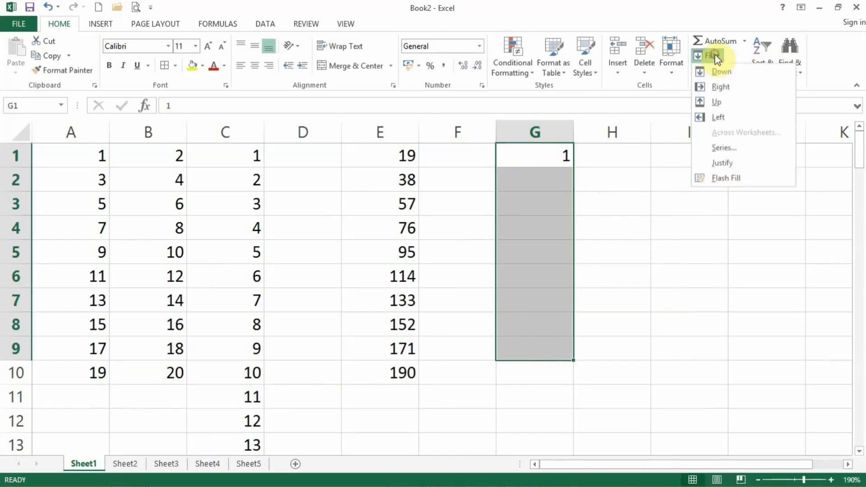
pyautogui.click(725, 147)
pyautogui.moveTo(605, 170); pyautogui.dragTo(228, 164)
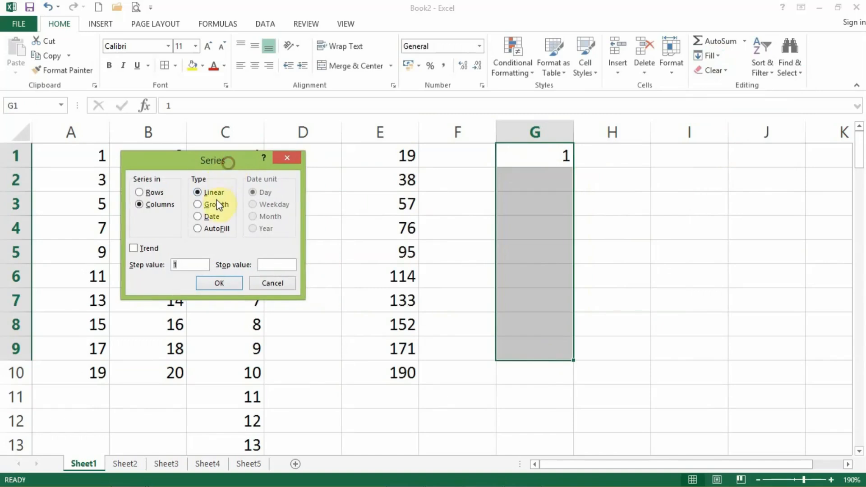
pyautogui.click(219, 282)
pyautogui.click(554, 156)
pyautogui.click(197, 264)
pyautogui.press('BackSpace')
pyautogui.write('2')
pyautogui.click(214, 285)
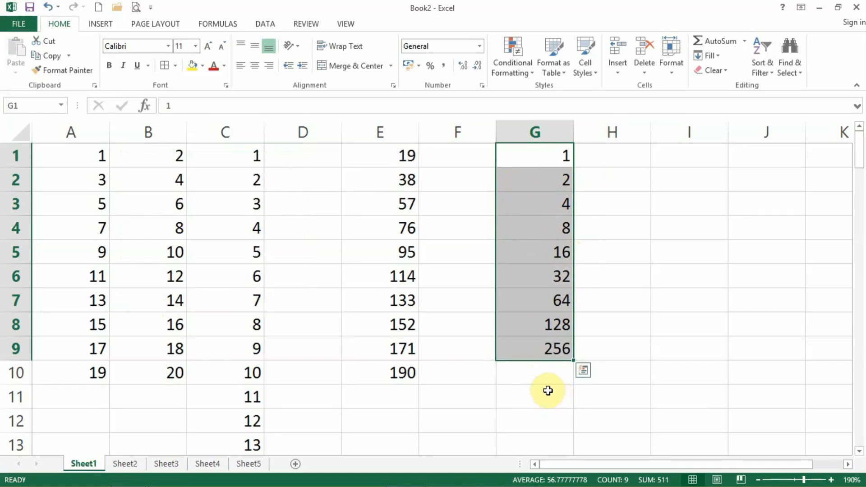
pyautogui.click(631, 159)
pyautogui.click(707, 56)
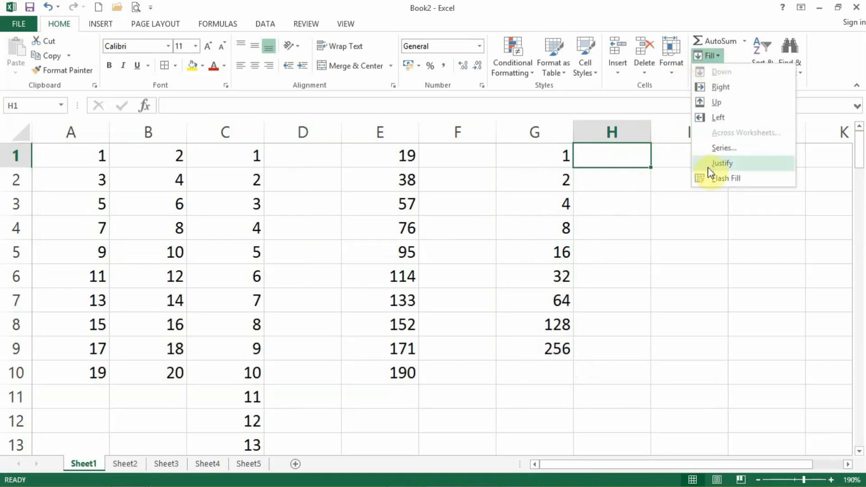
pyautogui.click(721, 149)
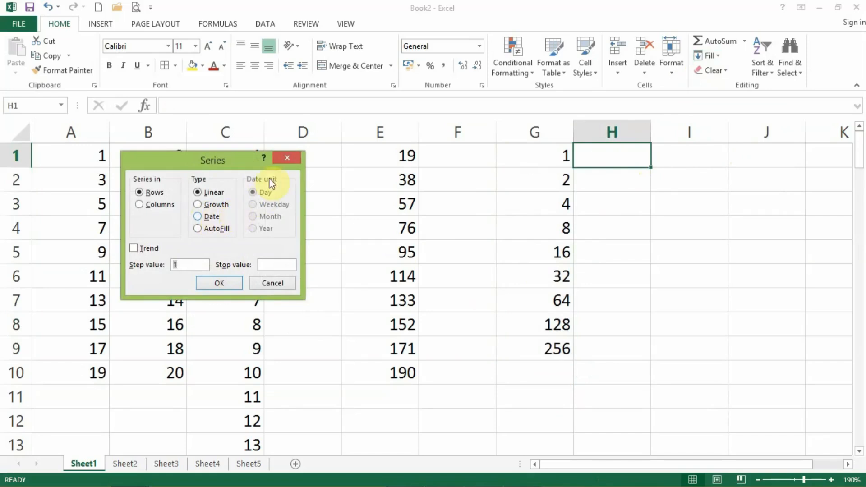
pyautogui.click(282, 158)
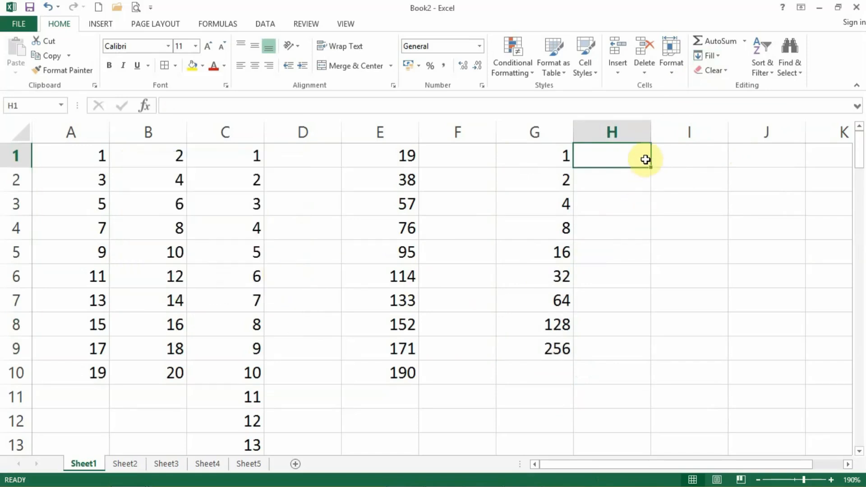
# Enter the date 1-5-2020 in cell H1 and fill H1:H9 with a date series in columns by day, step value 1
pyautogui.write('1-5-2020')
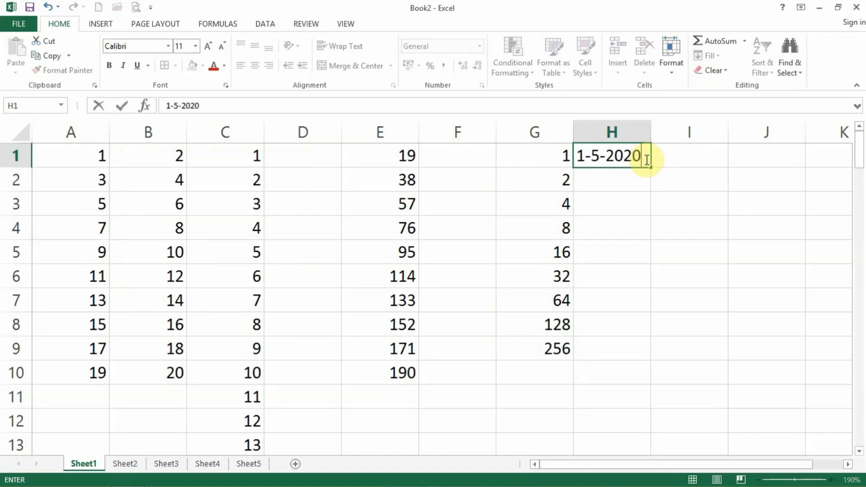
pyautogui.press('Return')
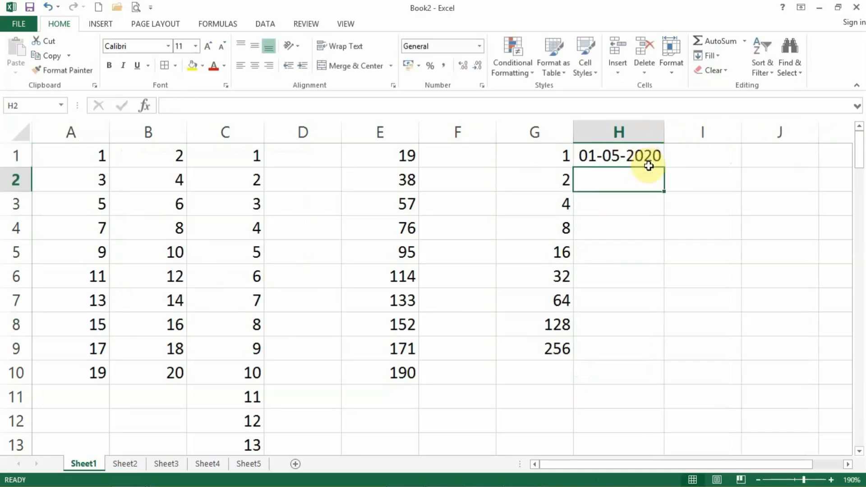
pyautogui.moveTo(603, 153); pyautogui.dragTo(605, 347)
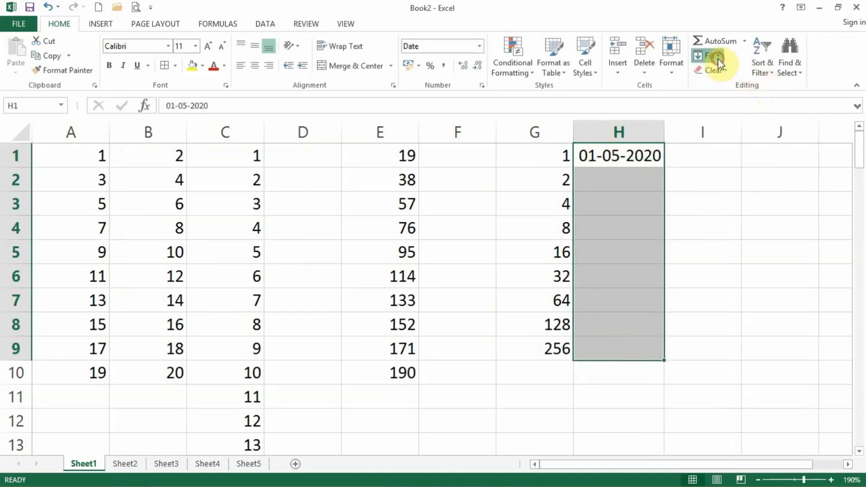
pyautogui.click(708, 55)
pyautogui.click(717, 148)
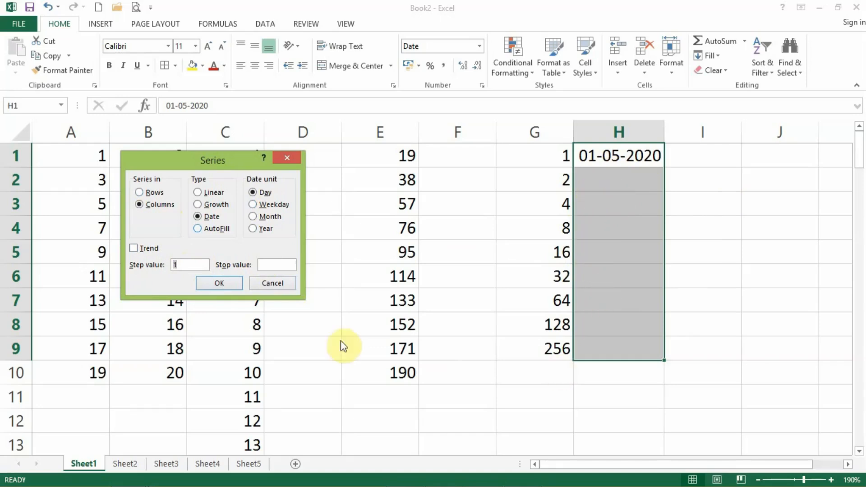
pyautogui.click(219, 283)
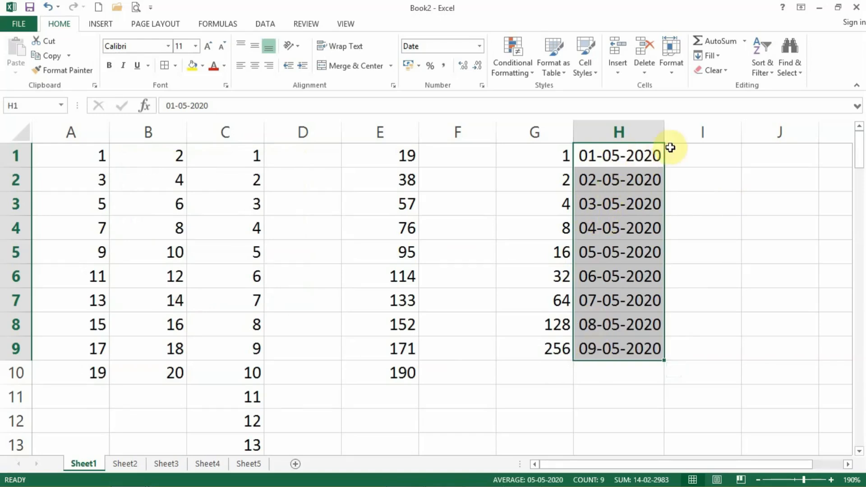
# Refill H1:H9 with a date series in columns using the Weekday date unit and a step value of 1
pyautogui.click(717, 60)
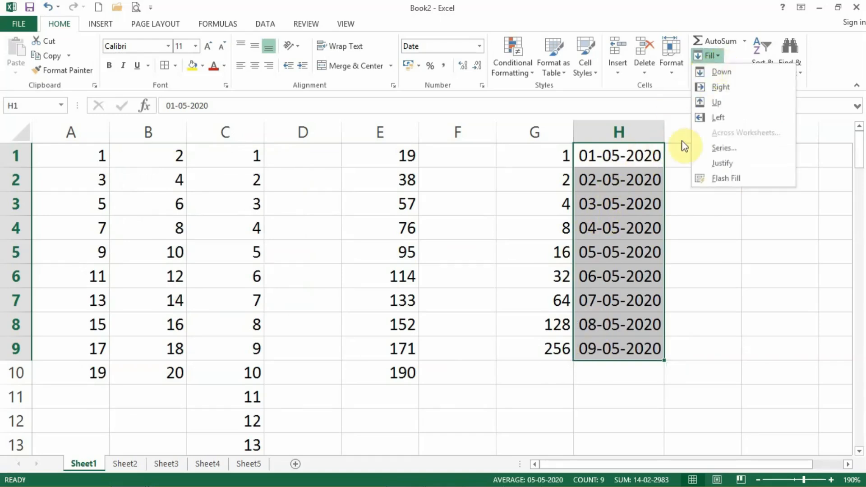
pyautogui.click(724, 148)
pyautogui.click(263, 206)
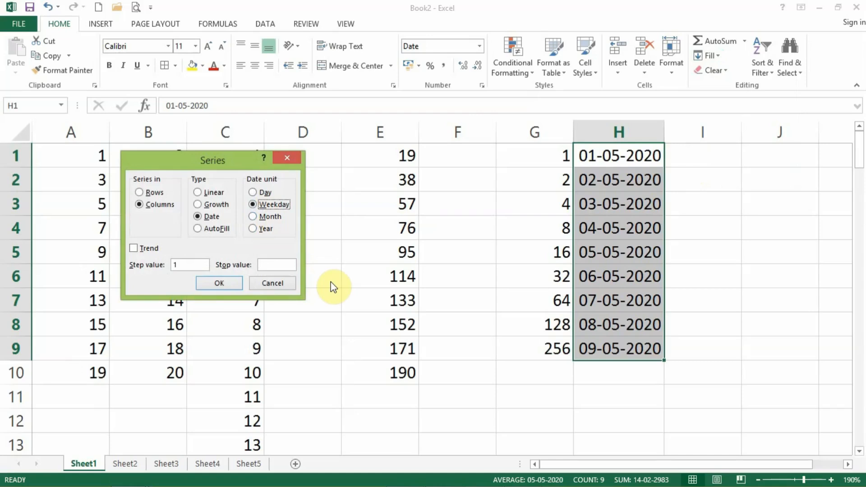
pyautogui.click(216, 283)
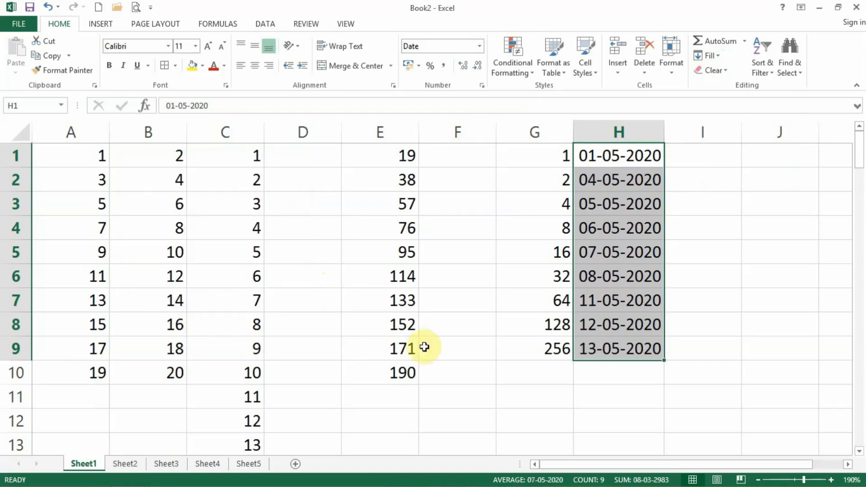
# Examine the weekday dates in column H one by one, from H1 to H6
pyautogui.click(609, 156)
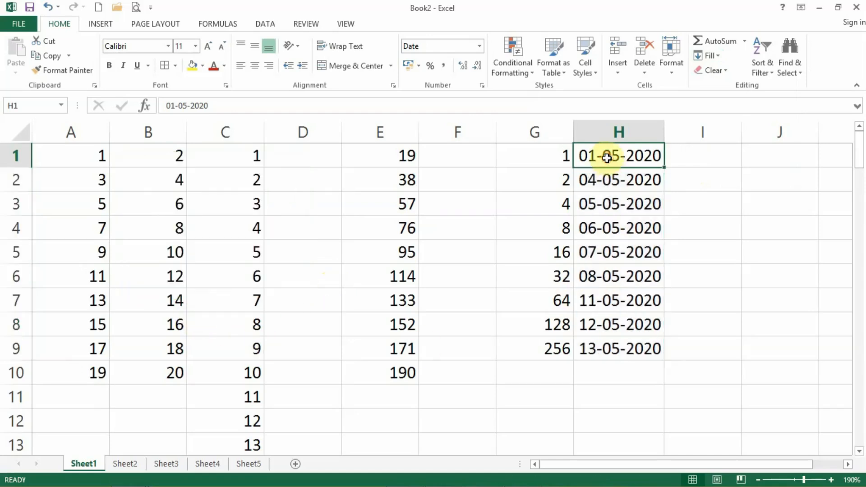
pyautogui.click(605, 194)
pyautogui.click(599, 181)
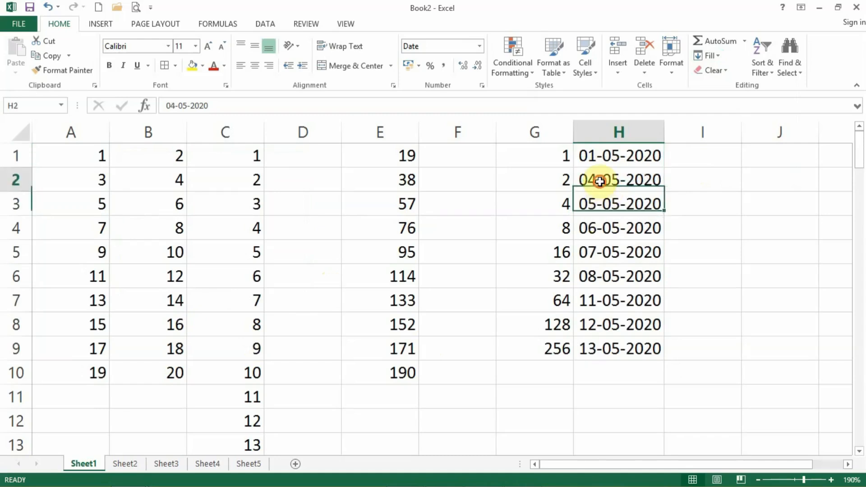
pyautogui.click(600, 208)
pyautogui.click(601, 228)
pyautogui.click(601, 252)
pyautogui.click(601, 277)
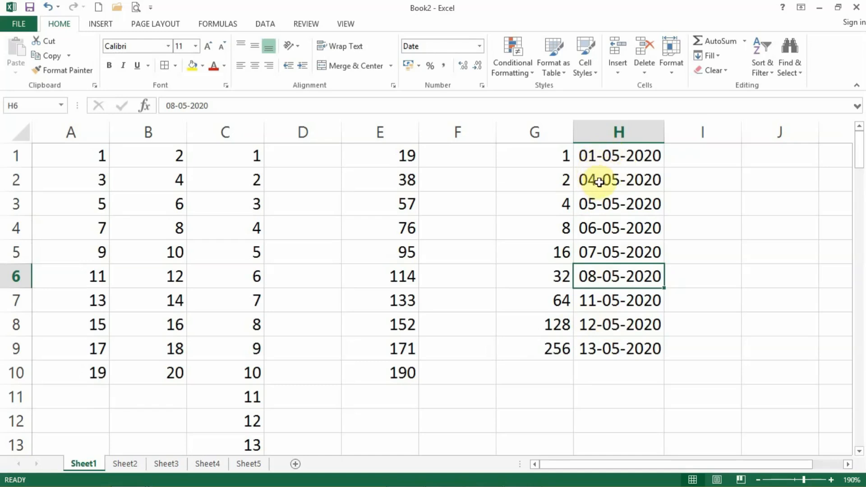
# Select cell I1 and widen column I
pyautogui.click(702, 156)
pyautogui.moveTo(745, 127); pyautogui.dragTo(782, 130)
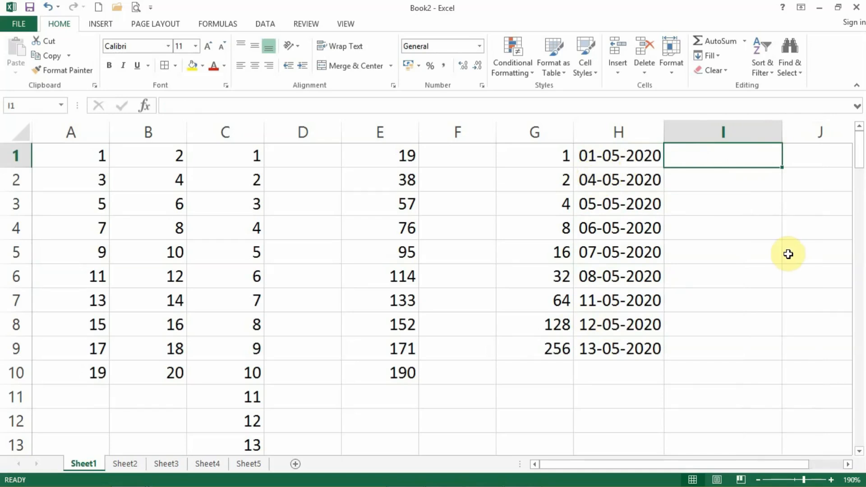
# Enter the formula =TEXT(H1,"dddd") in cell I1 and fill it down through I9
pyautogui.write('=te')
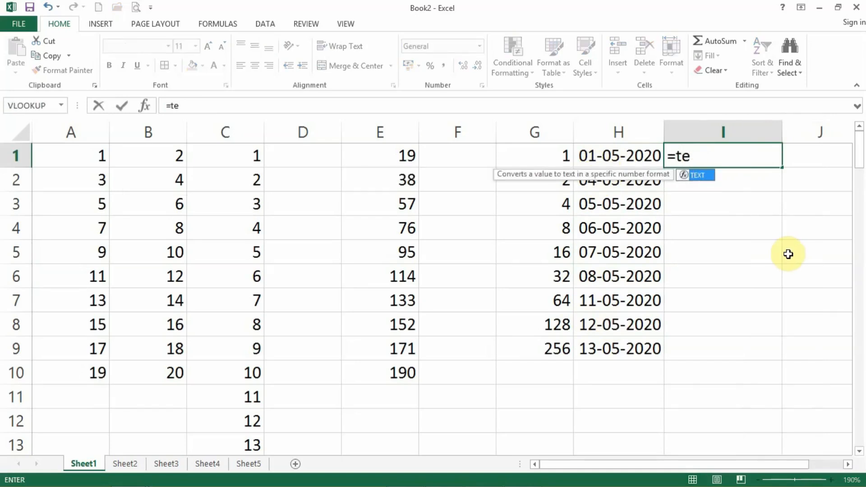
pyautogui.write('xt(')
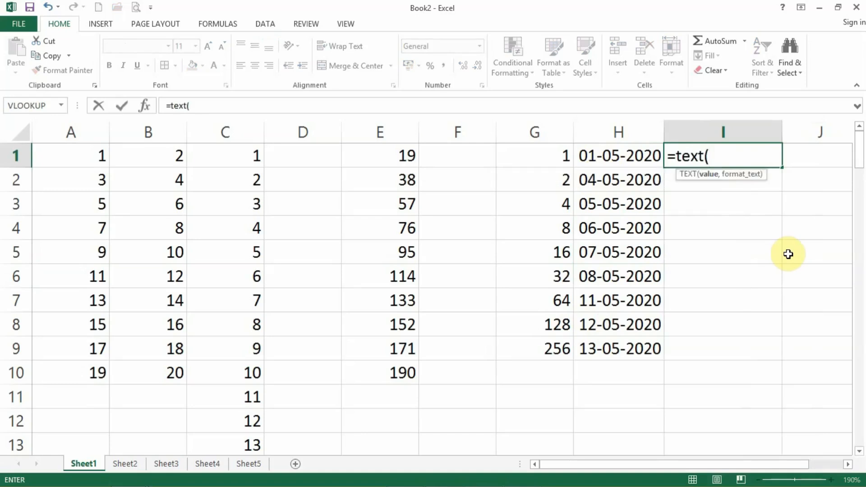
pyautogui.click(618, 156)
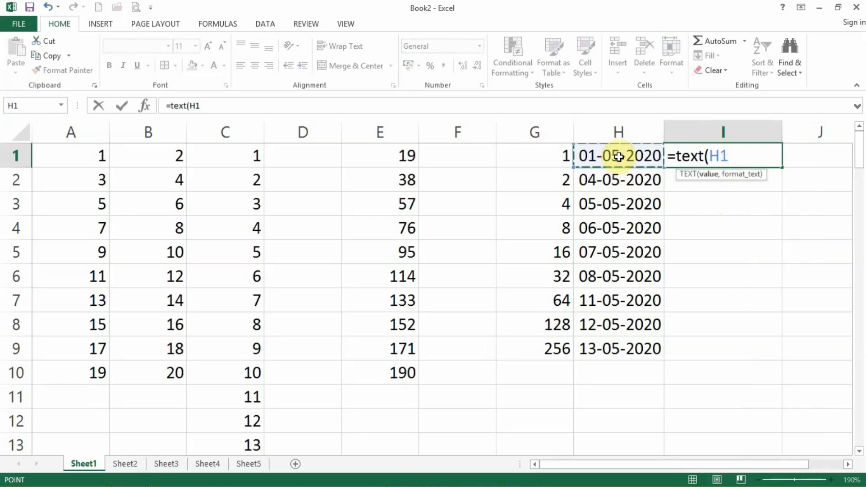
pyautogui.write(',')
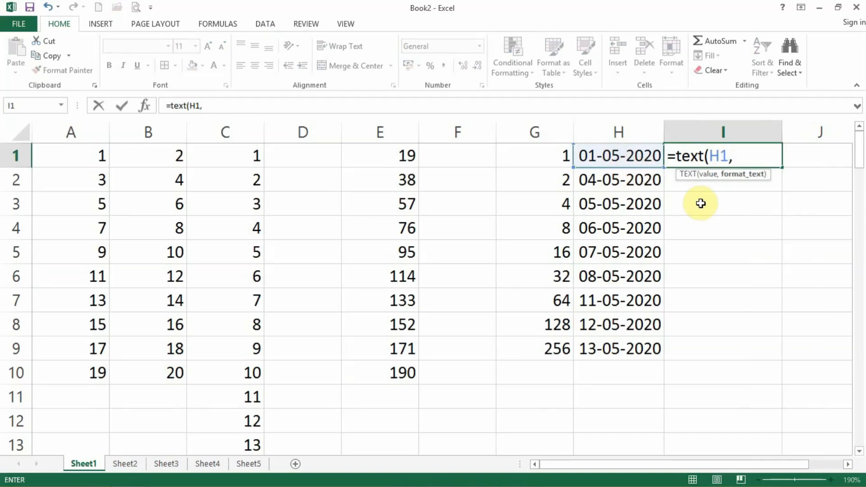
pyautogui.write('"dddd')
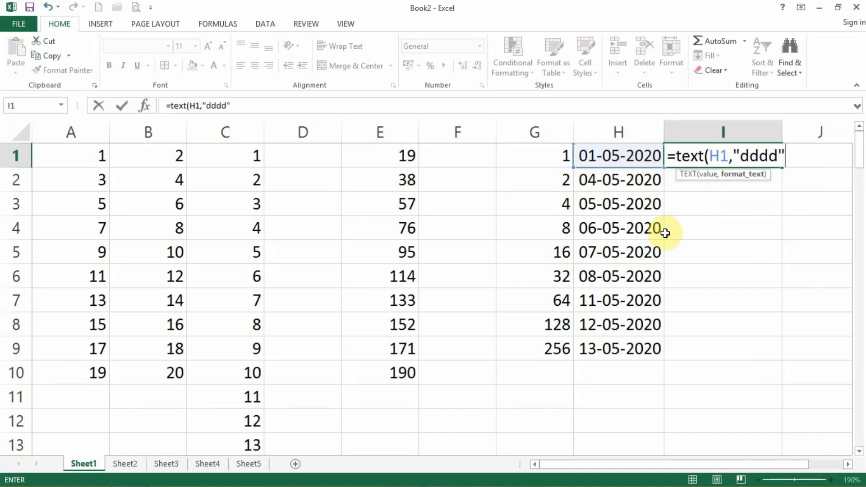
pyautogui.write('")')
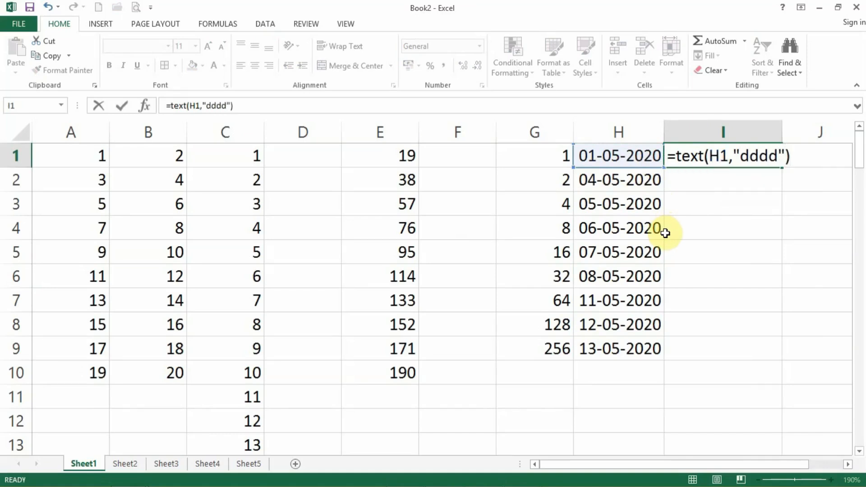
pyautogui.press('Return')
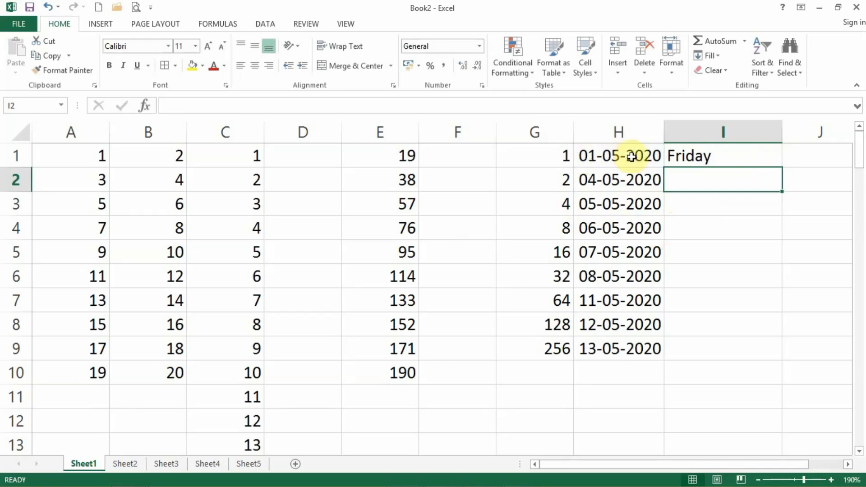
pyautogui.click(733, 160)
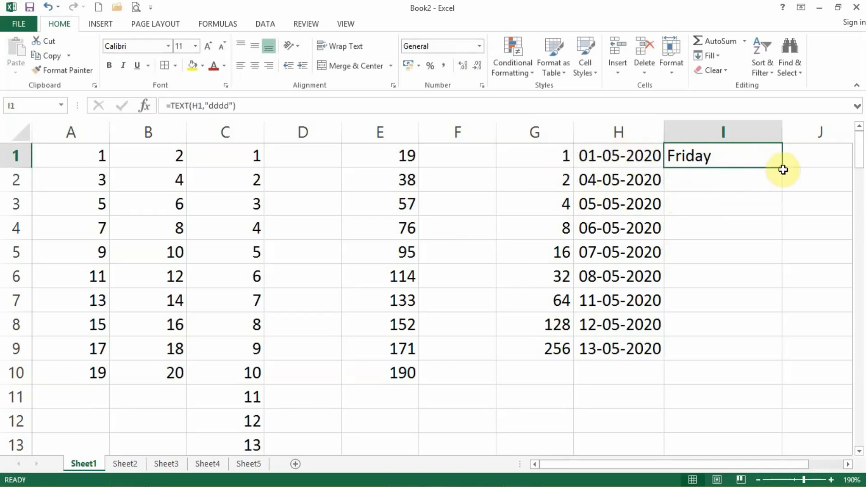
pyautogui.doubleClick(783, 169)
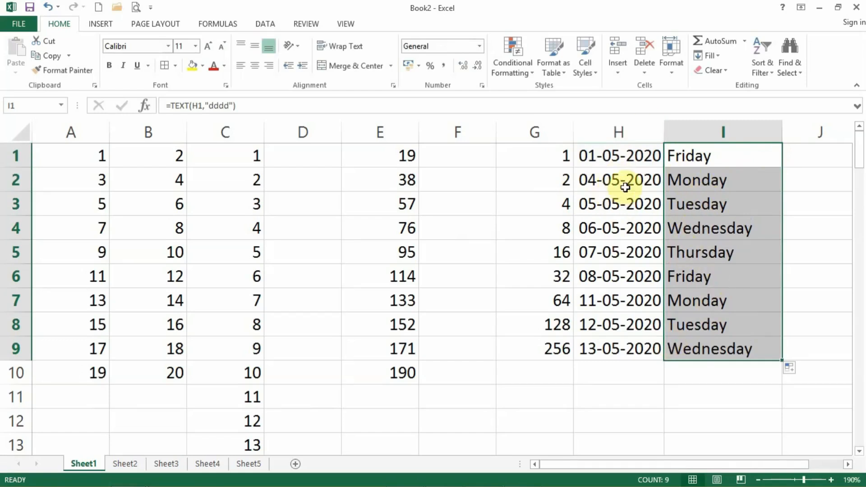
# Examine the TEXT formula in cell I1 and leave it as it is
pyautogui.doubleClick(709, 158)
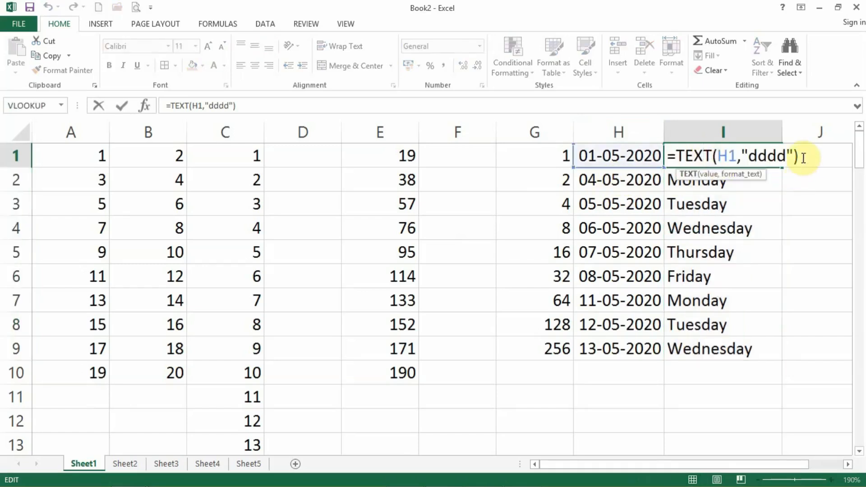
pyautogui.press('Return')
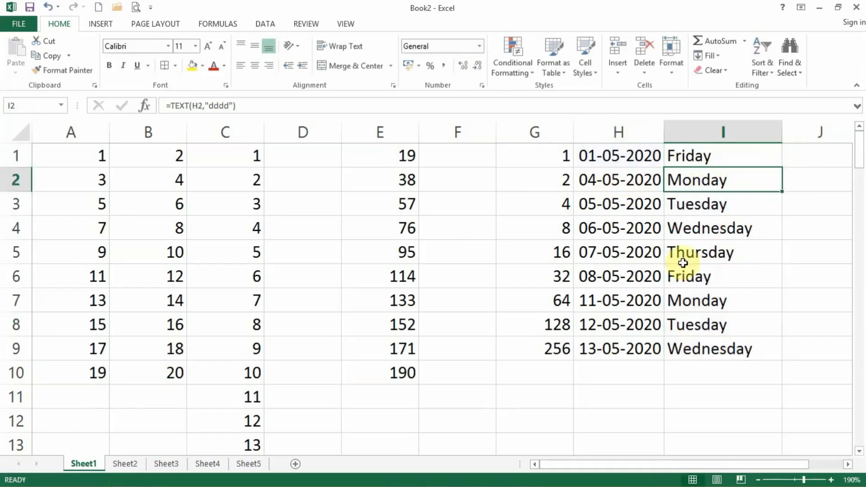
pyautogui.click(722, 56)
pyautogui.click(621, 233)
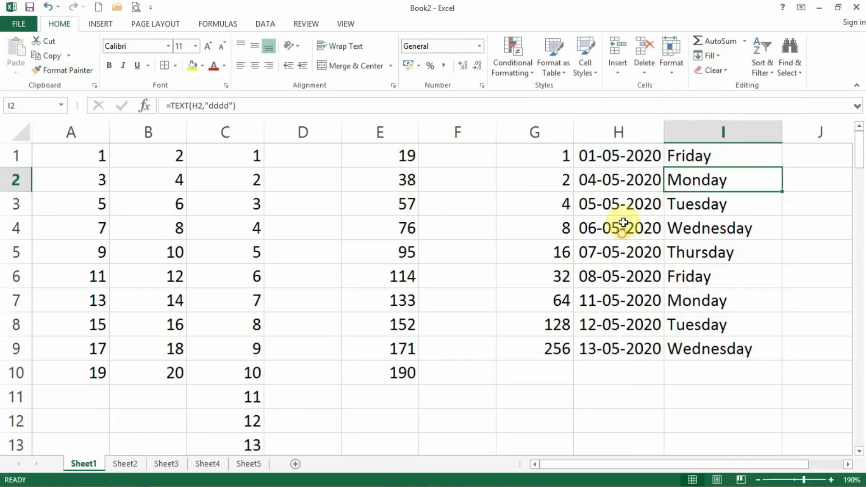
# Enter the date 1-6-2020 in cell J1
pyautogui.press('Right')
pyautogui.press('Right')
pyautogui.press('Right')
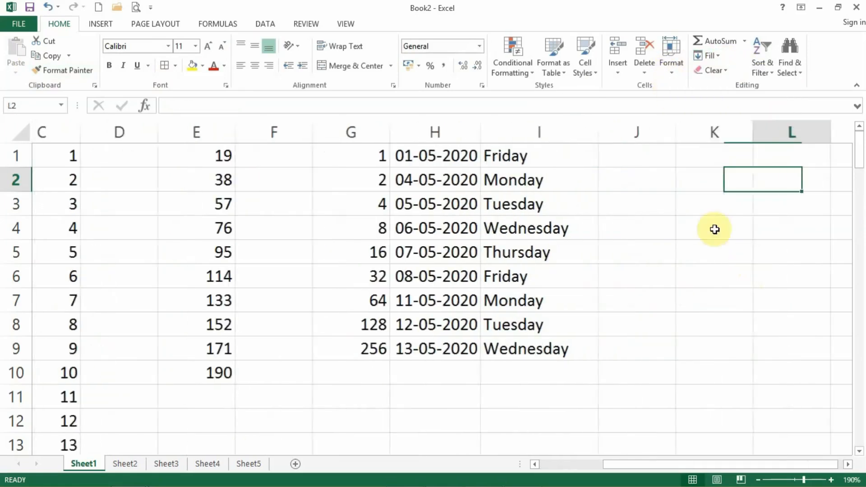
pyautogui.click(602, 162)
pyautogui.write('1')
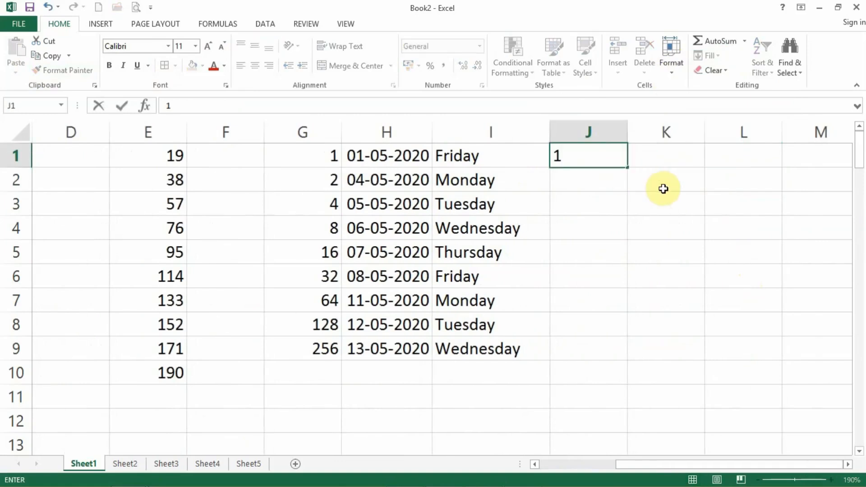
pyautogui.write('-06-2020')
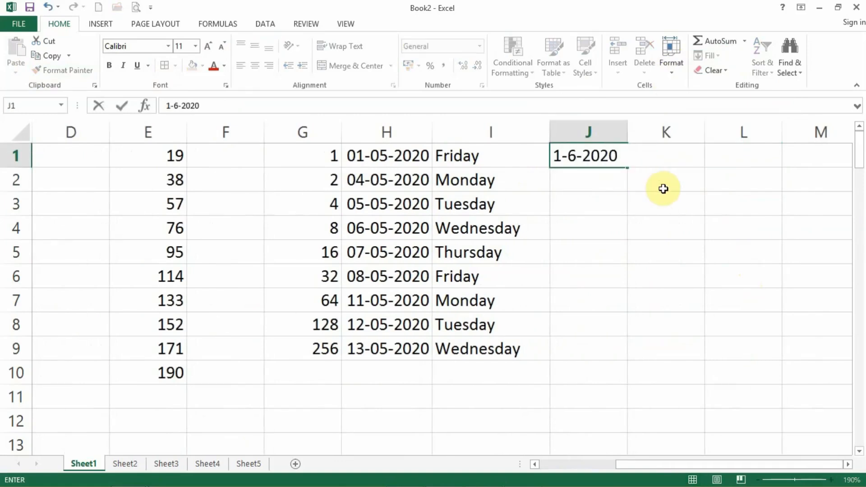
pyautogui.press('Return')
# Fill J1:J10 with a date series in columns using the Month date unit and a step value of 1
pyautogui.moveTo(607, 157); pyautogui.dragTo(582, 378)
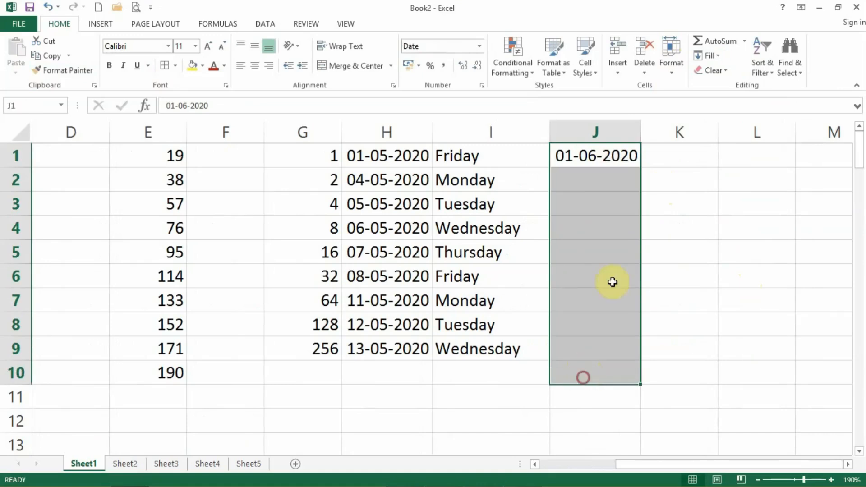
pyautogui.click(722, 56)
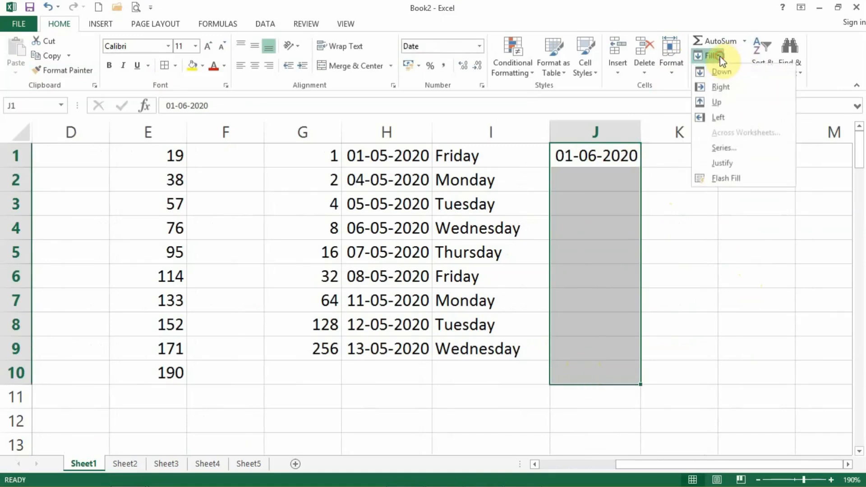
pyautogui.click(711, 152)
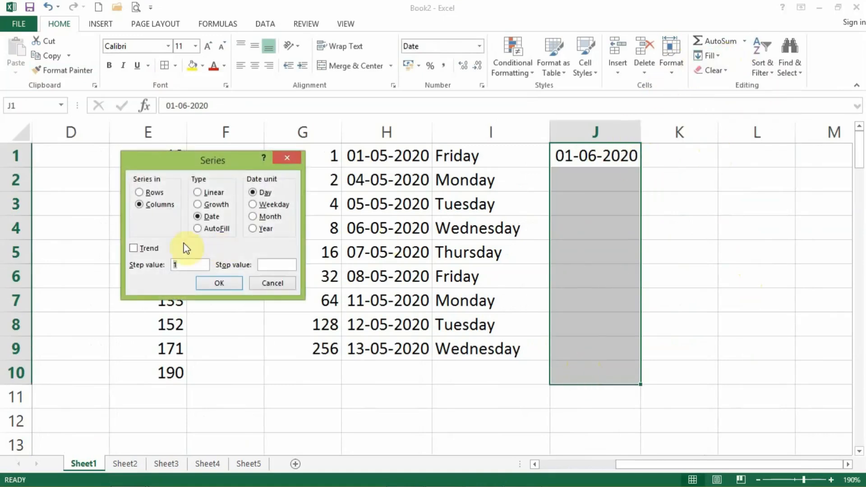
pyautogui.click(267, 218)
pyautogui.click(234, 283)
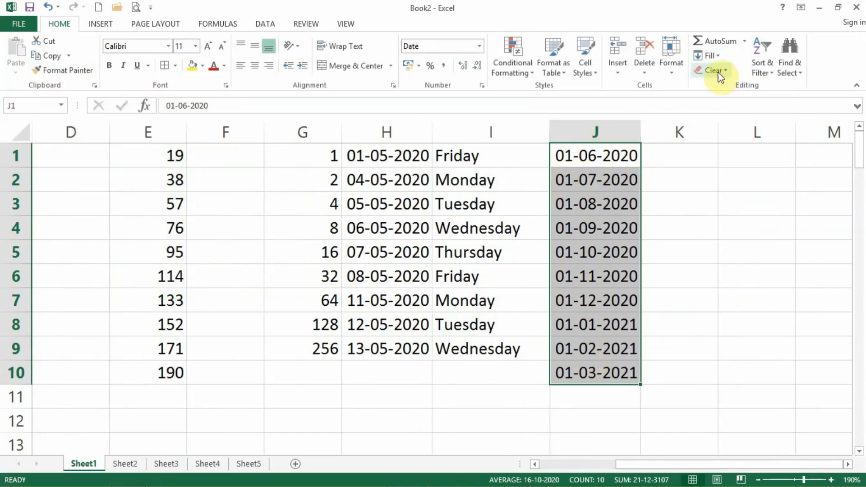
# Refill J1:J10 with a date series in columns using the Year date unit
pyautogui.click(710, 55)
pyautogui.click(737, 150)
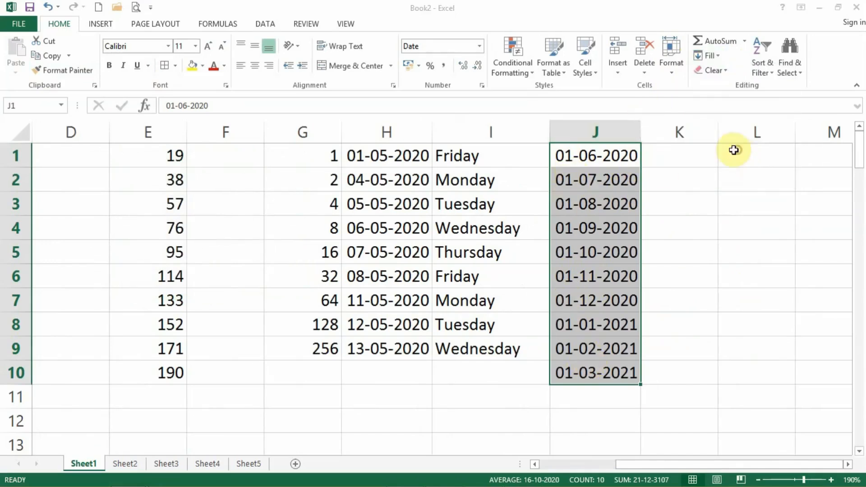
pyautogui.click(266, 230)
pyautogui.click(220, 284)
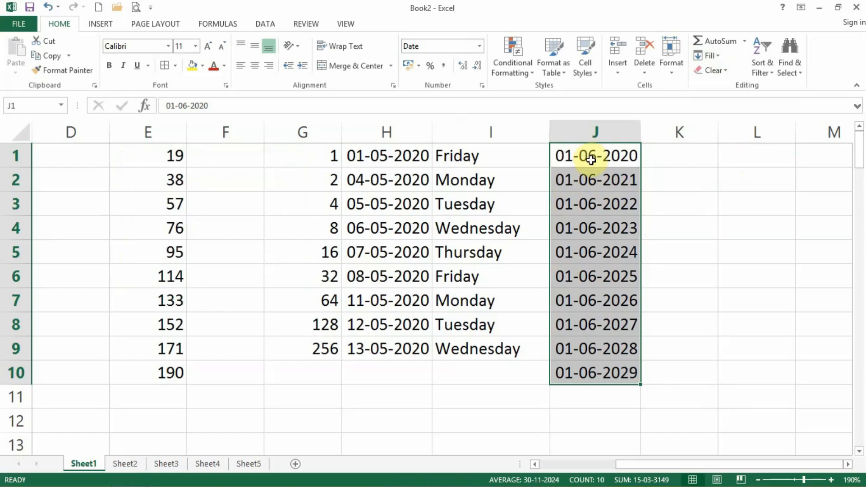
# Change the date in J1 to 01-01-2020 and refill J1:J10 with a yearly date series in columns, step value 1
pyautogui.write('1-01-2020')
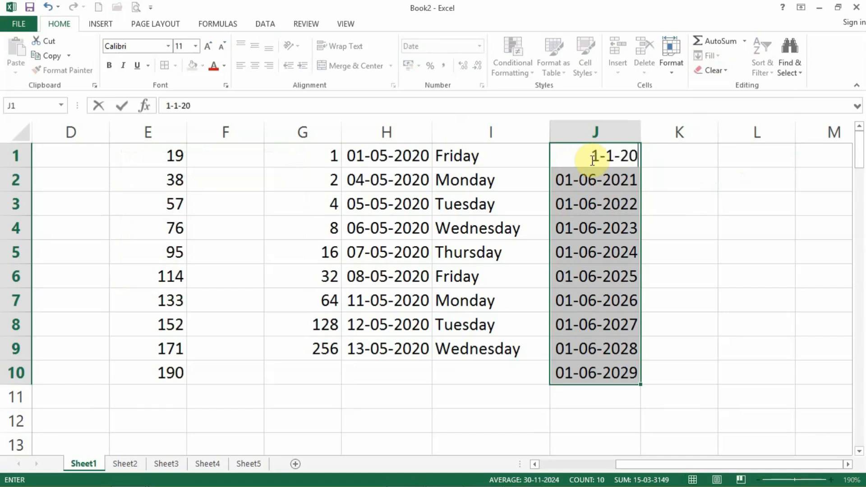
pyautogui.press('Return')
pyautogui.click(590, 160)
pyautogui.moveTo(591, 159); pyautogui.dragTo(581, 371)
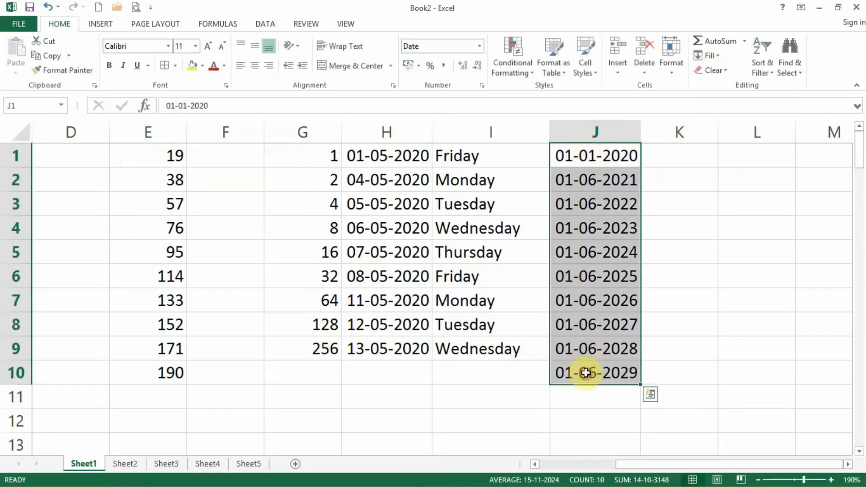
pyautogui.click(715, 57)
pyautogui.click(709, 149)
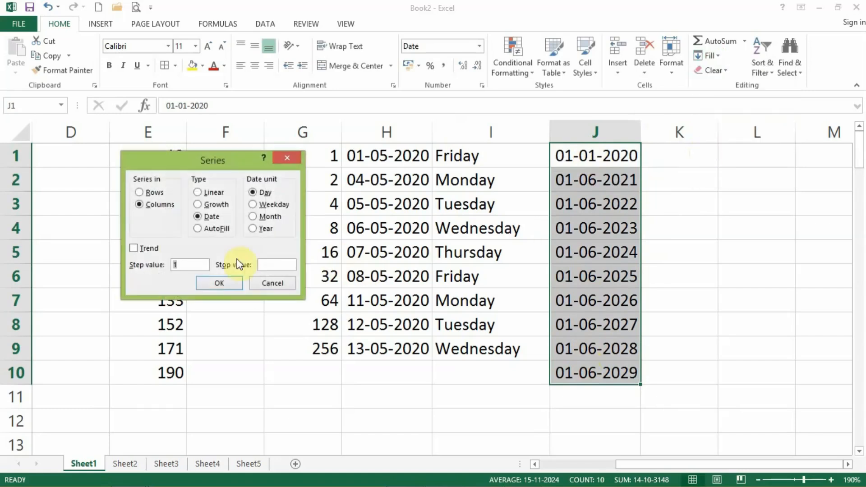
pyautogui.click(266, 230)
pyautogui.click(220, 283)
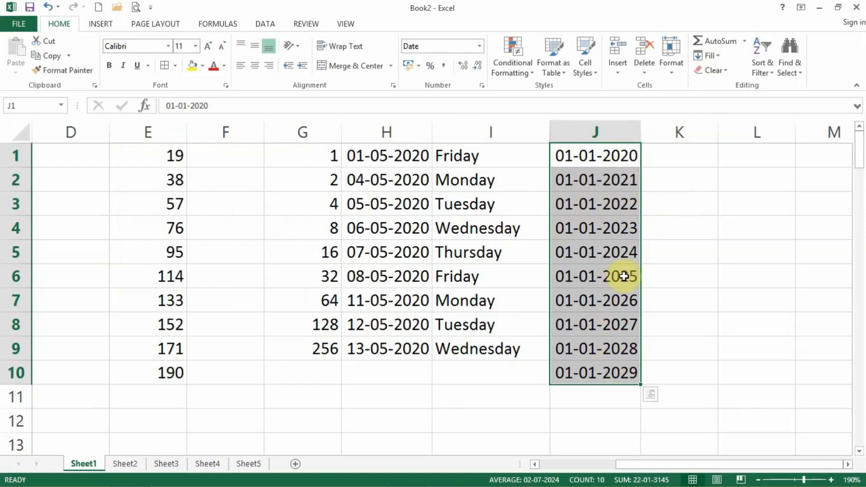
# Enter the formula =TEXT(J1,"dddd") in cell K1
pyautogui.click(683, 160)
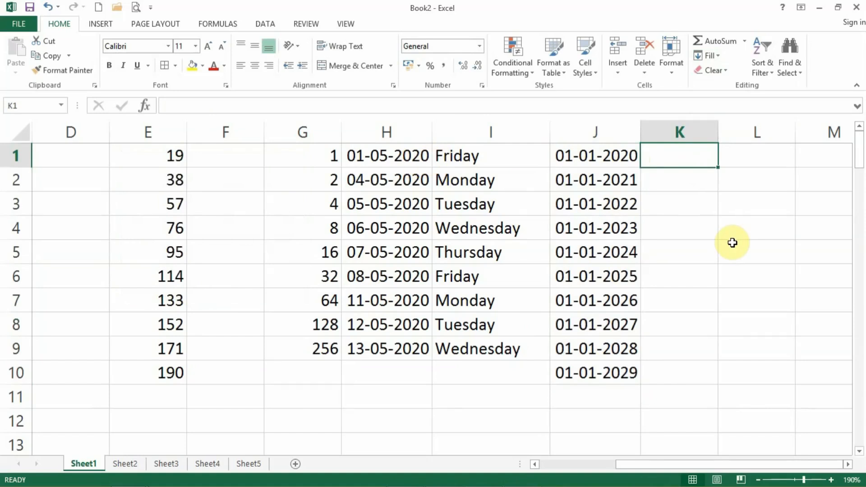
pyautogui.write('=te')
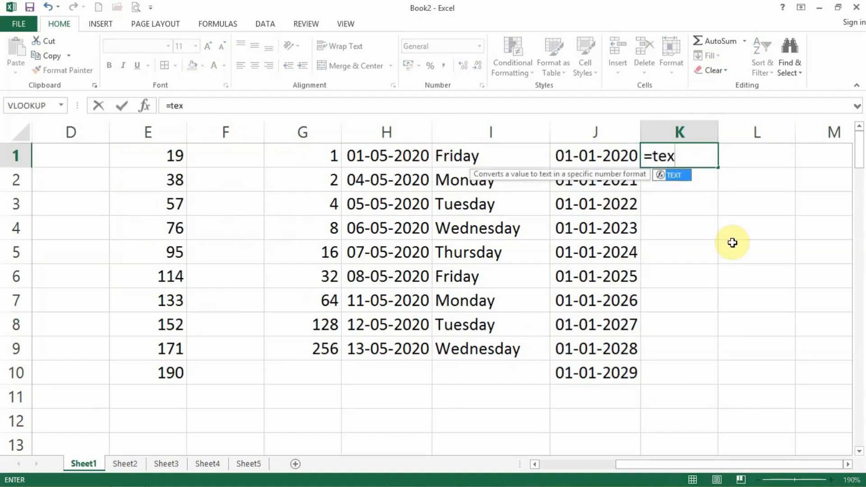
pyautogui.write('x')
pyautogui.press('Tab')
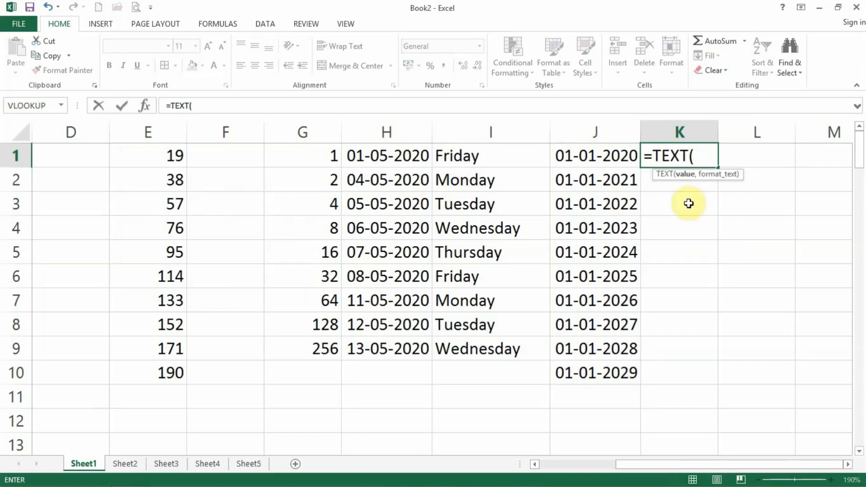
pyautogui.click(615, 167)
pyautogui.write(',')
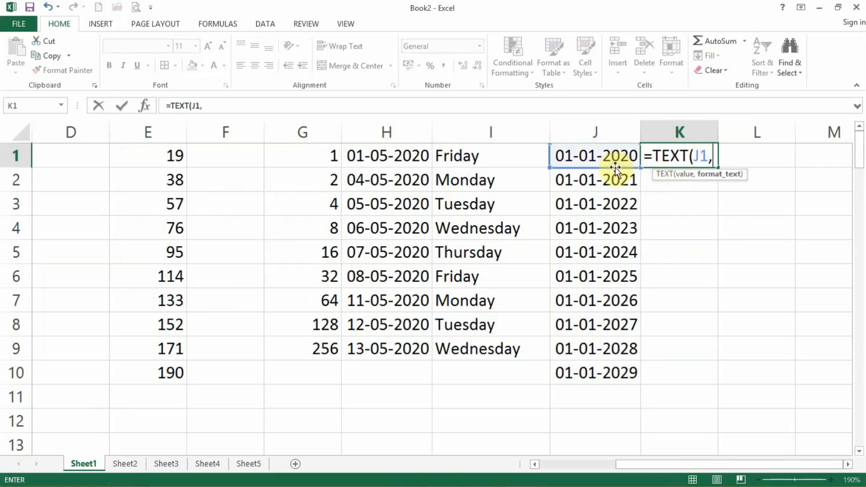
pyautogui.write('"dddd")')
pyautogui.press('Return')
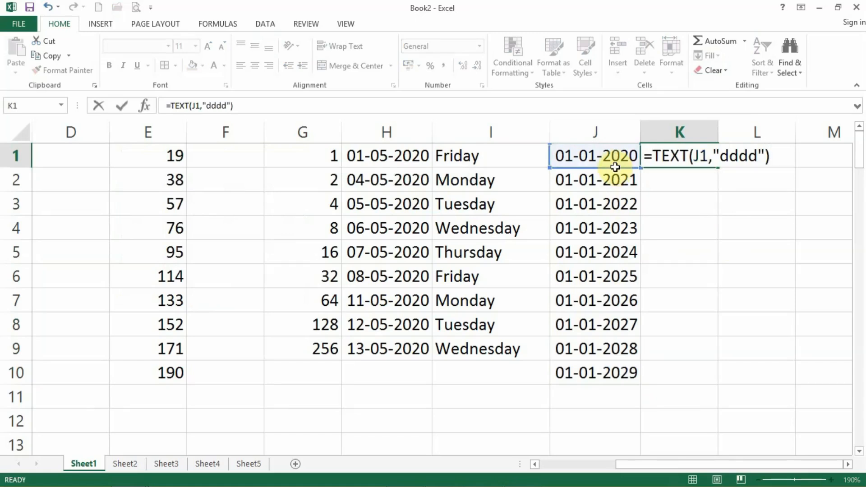
# Fill the weekday formula from K1 down through K10 and autofit the width of column K
pyautogui.click(676, 159)
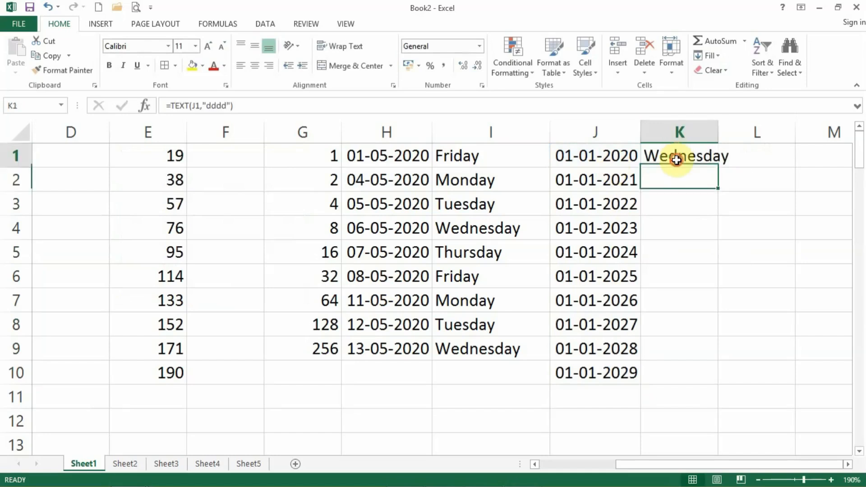
pyautogui.doubleClick(718, 167)
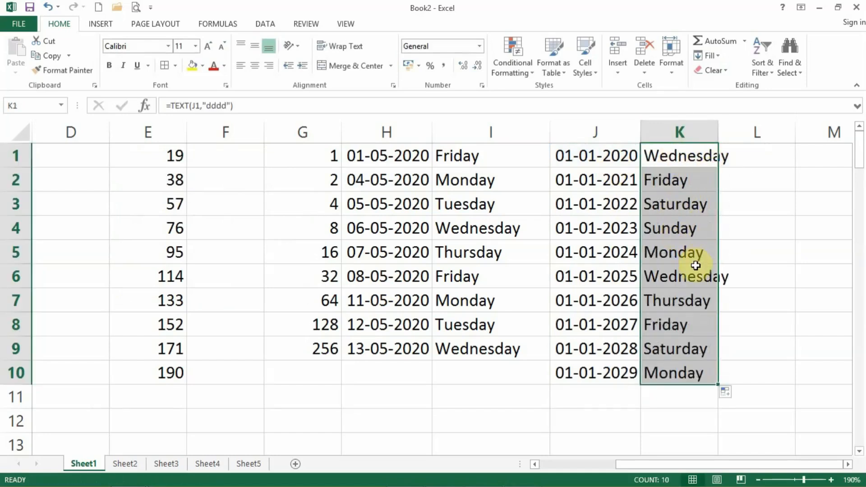
pyautogui.doubleClick(718, 131)
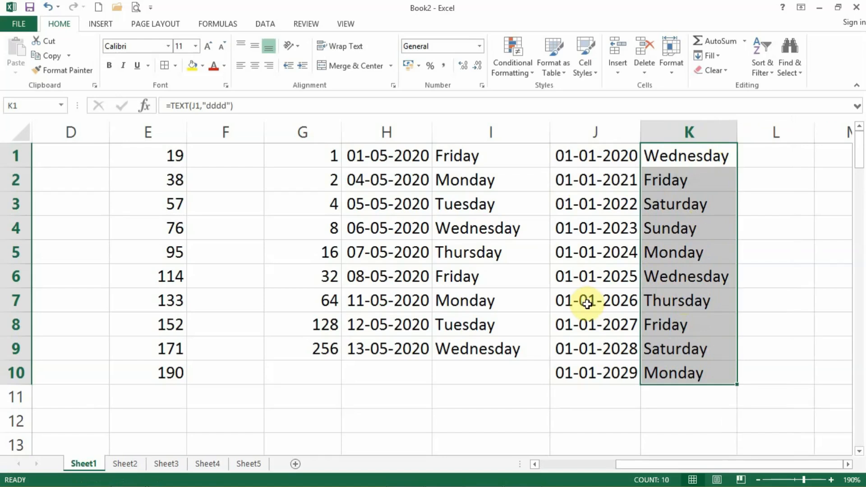
pyautogui.click(708, 56)
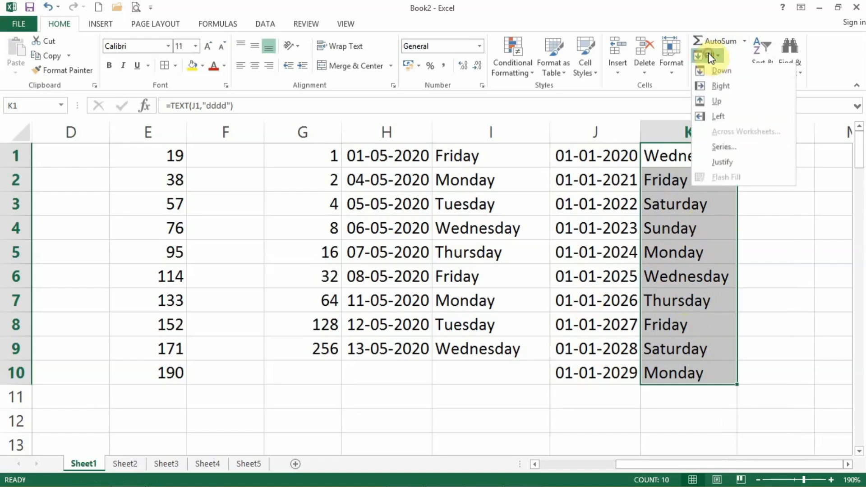
pyautogui.click(713, 148)
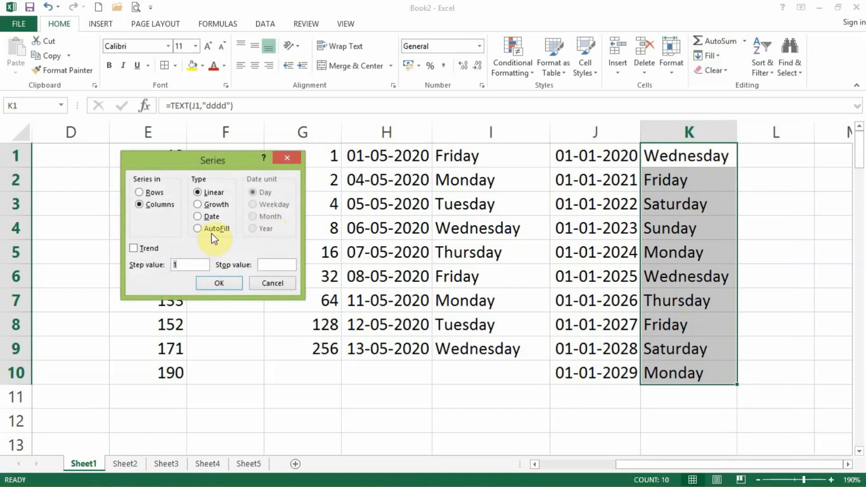
pyautogui.click(225, 283)
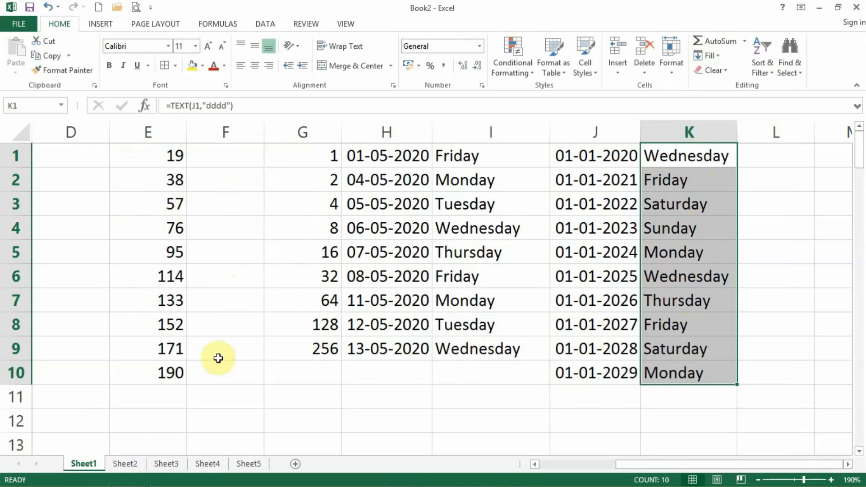
# Enter 50 in cell F4
pyautogui.click(230, 224)
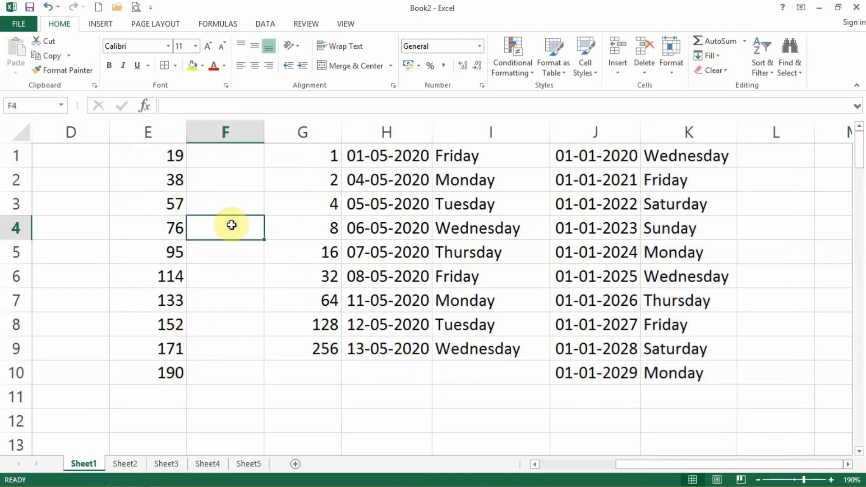
pyautogui.write('50')
pyautogui.press('Return')
# Fill F4:F10 down from the starting value using the Series command in columns with the AutoFill type
pyautogui.moveTo(230, 224); pyautogui.dragTo(226, 366)
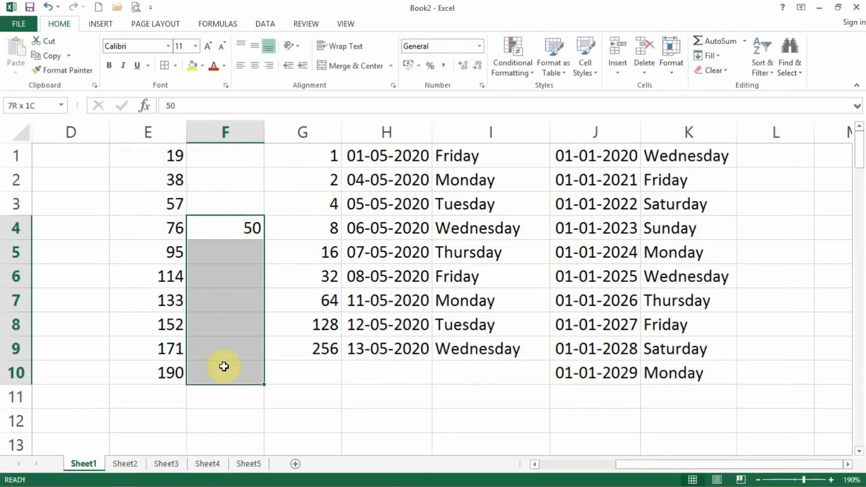
pyautogui.click(713, 56)
pyautogui.click(717, 147)
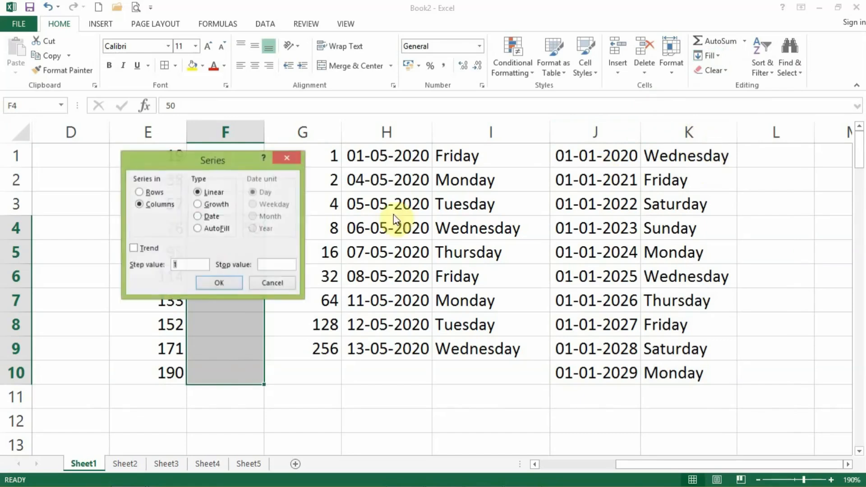
pyautogui.click(200, 228)
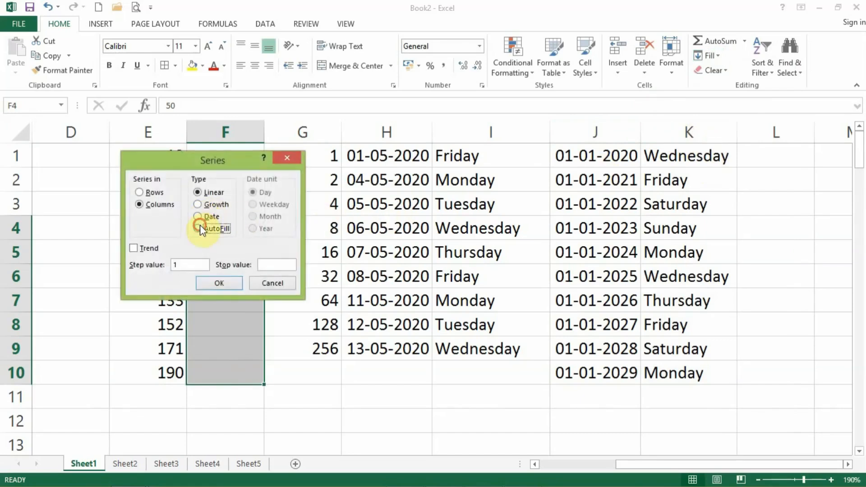
pyautogui.click(212, 282)
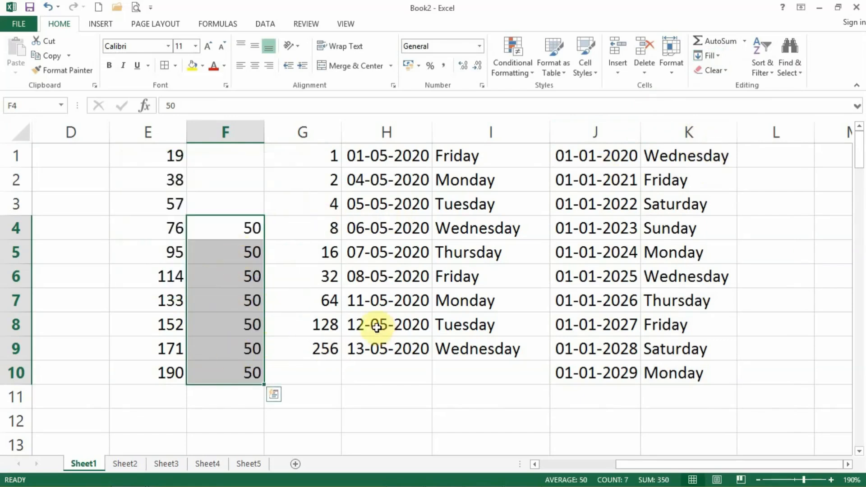
# Extend the value in F10 down into F11 and bring up the Fill options for these two cells
pyautogui.moveTo(232, 324); pyautogui.dragTo(258, 406)
pyautogui.click(243, 375)
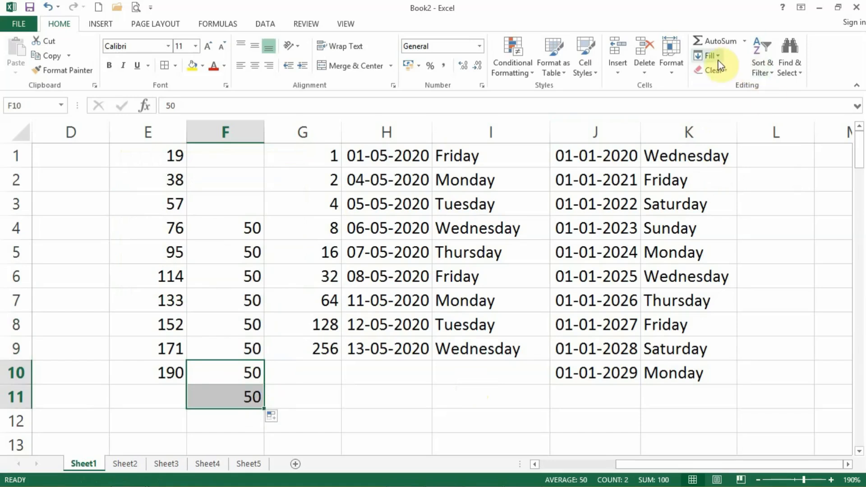
pyautogui.click(707, 55)
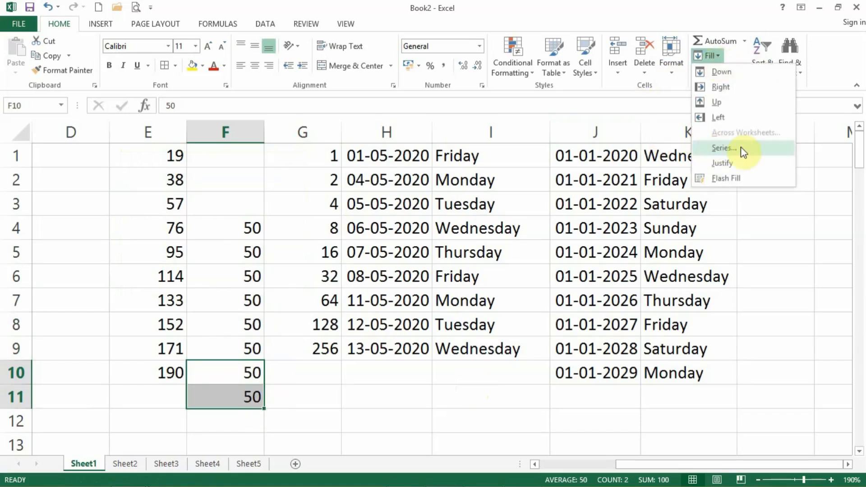